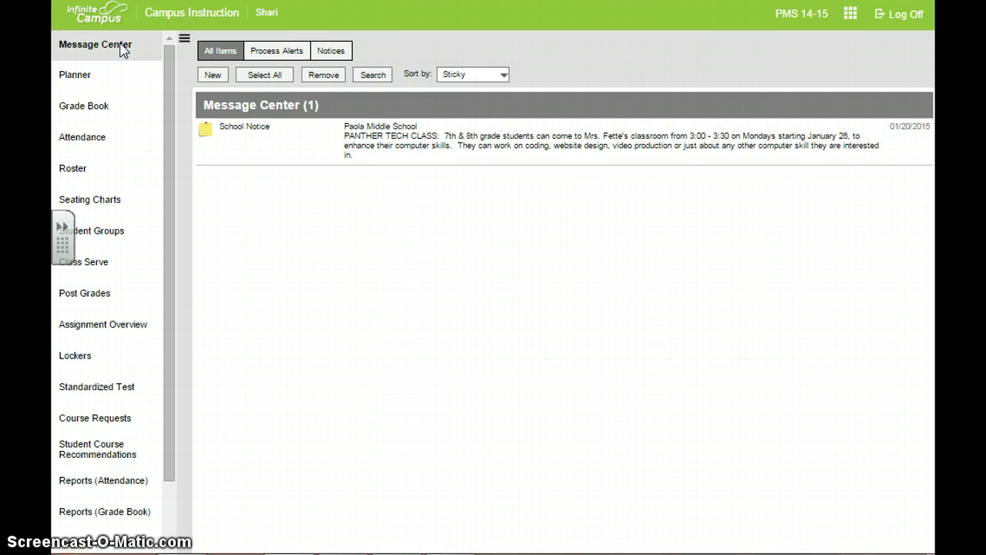
# Start a new message and keep Class Message as the message type
pyautogui.click(213, 76)
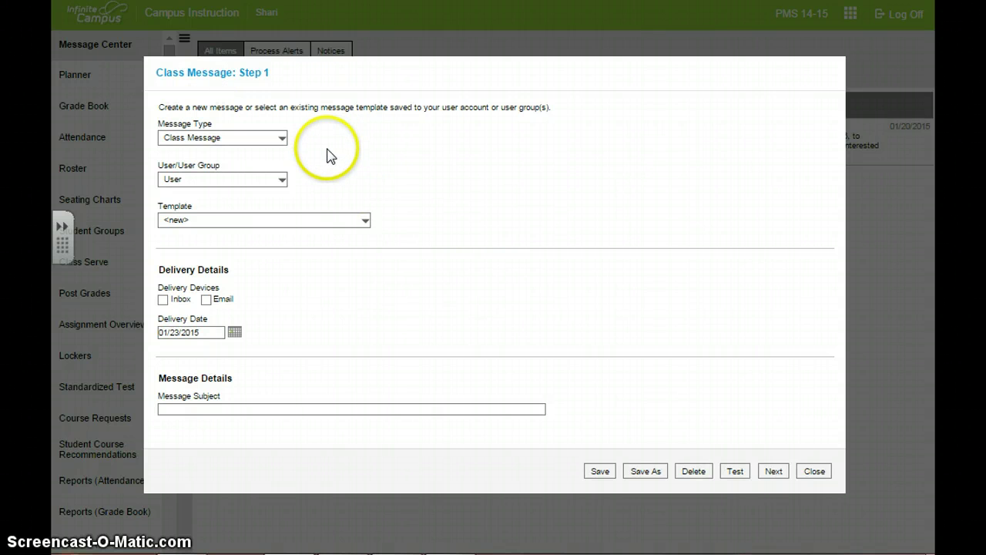
pyautogui.click(283, 141)
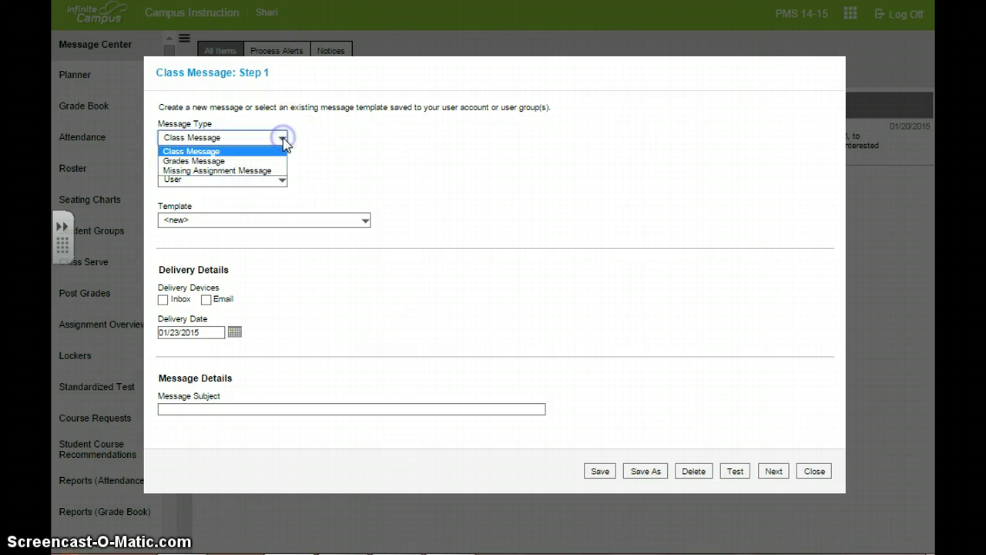
pyautogui.click(232, 171)
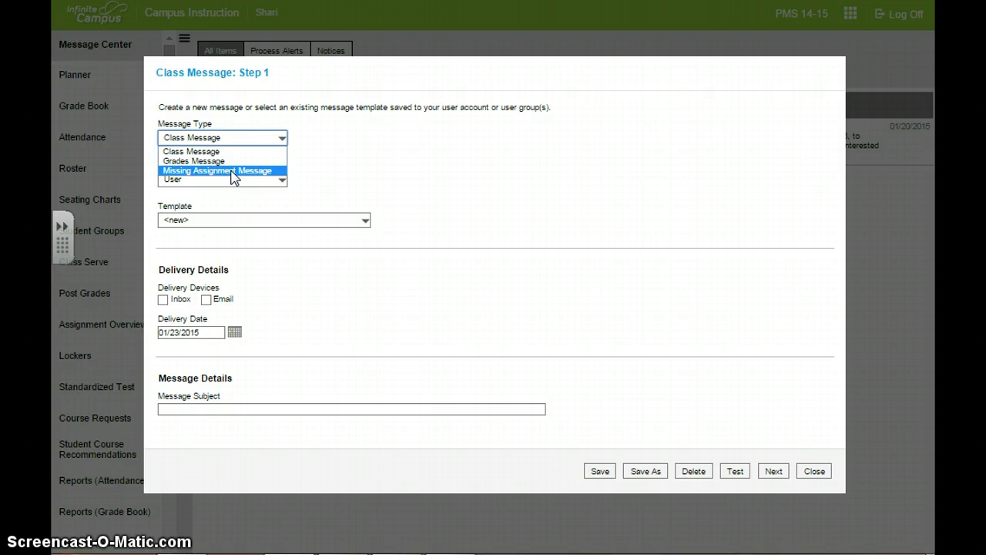
pyautogui.click(248, 137)
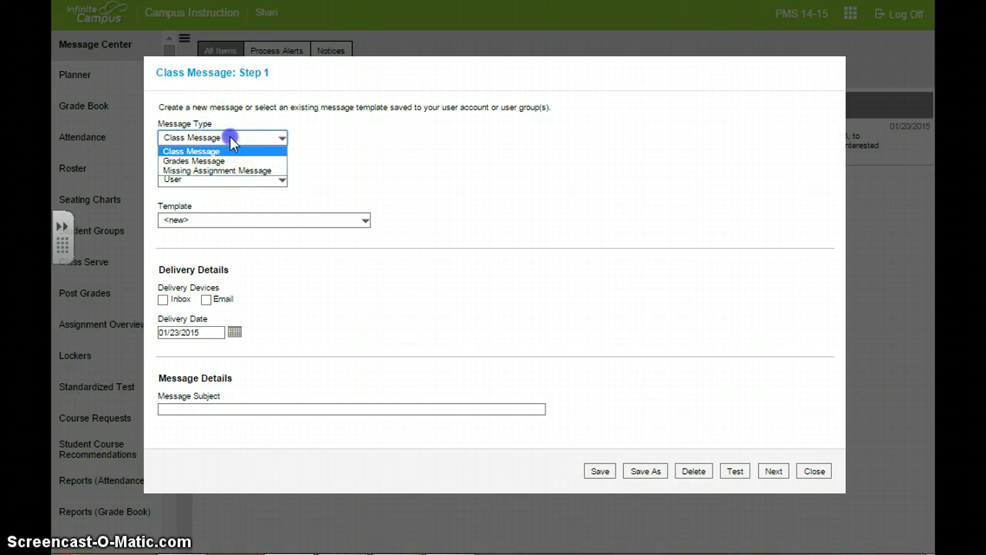
pyautogui.click(345, 176)
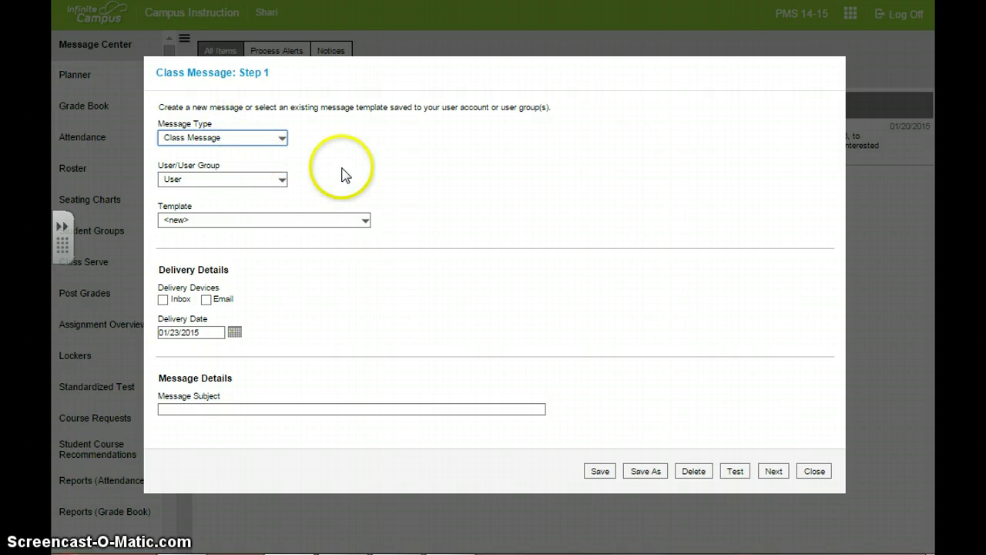
# Load the Genetics 2015 template into the class message
pyautogui.click(365, 221)
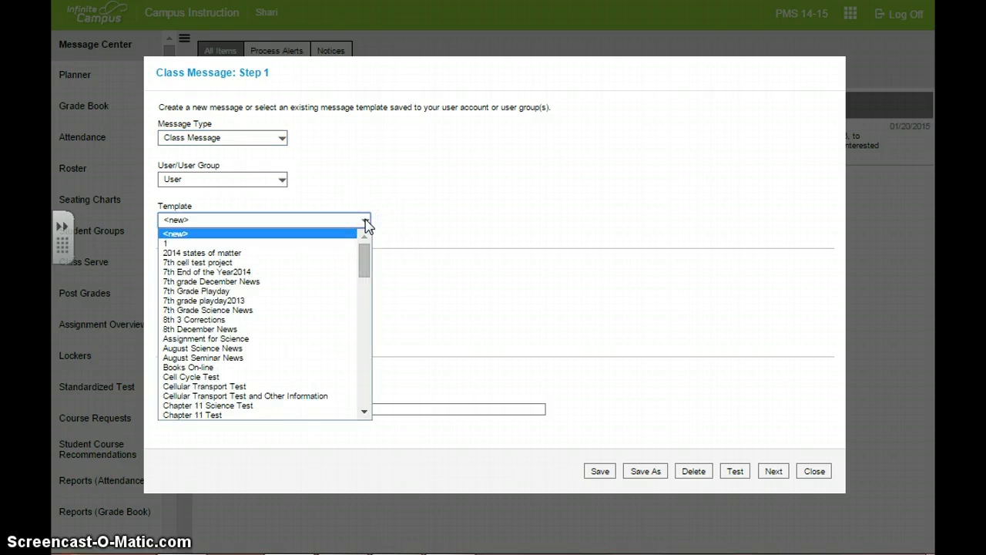
pyautogui.moveTo(365, 234); pyautogui.dragTo(363, 307)
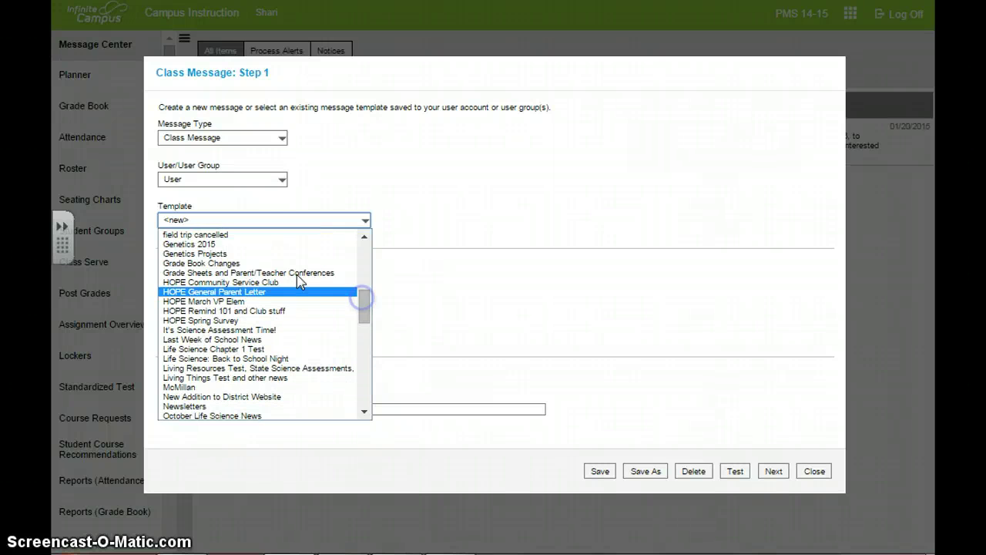
pyautogui.click(218, 243)
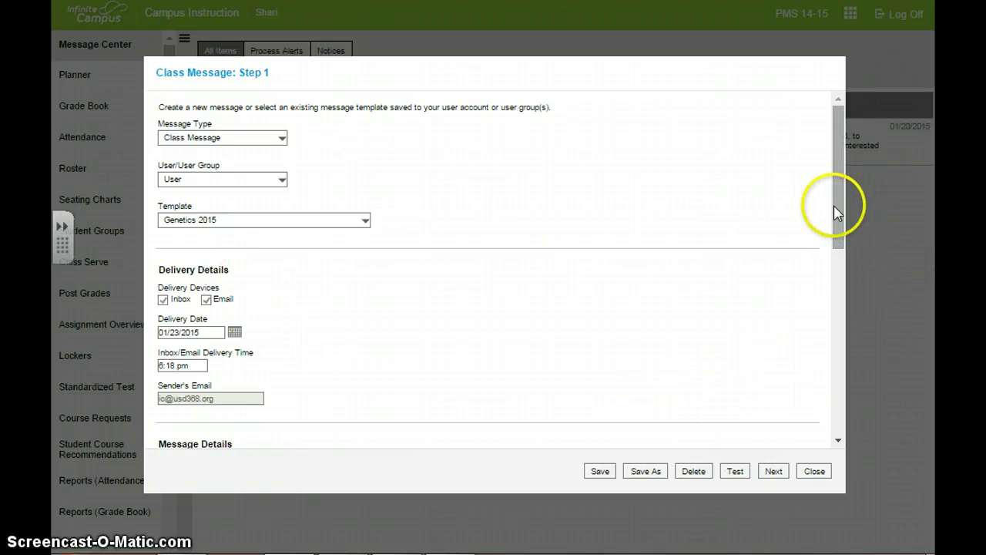
# Review the template's subject and message body, and continue to the recipient selection
pyautogui.moveTo(837, 213); pyautogui.dragTo(560, 159)
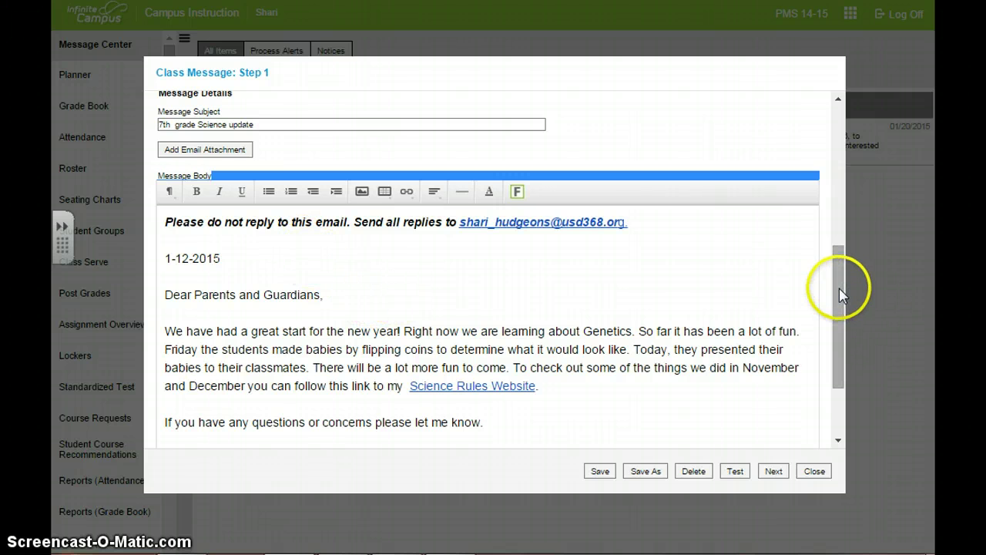
pyautogui.moveTo(839, 295); pyautogui.dragTo(840, 350)
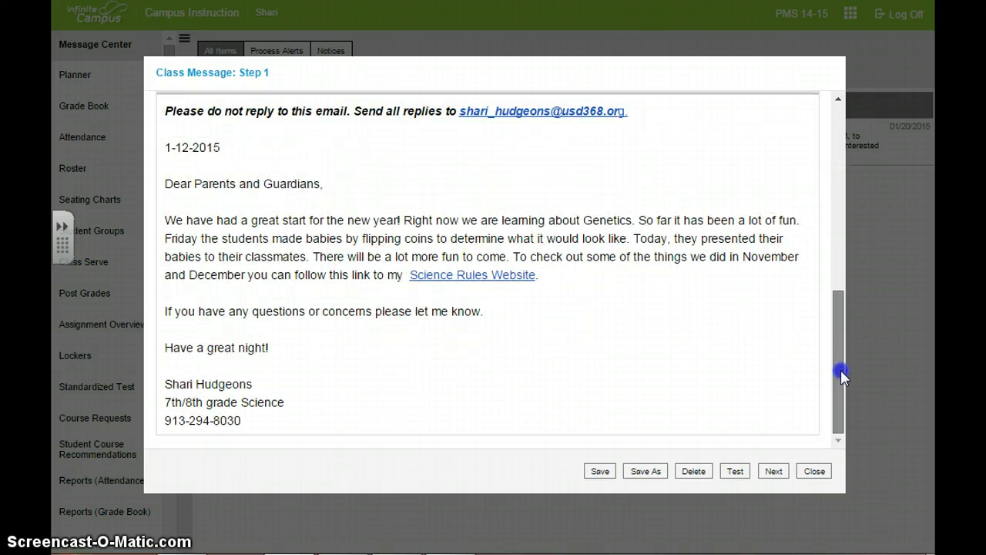
pyautogui.moveTo(842, 385); pyautogui.dragTo(839, 379)
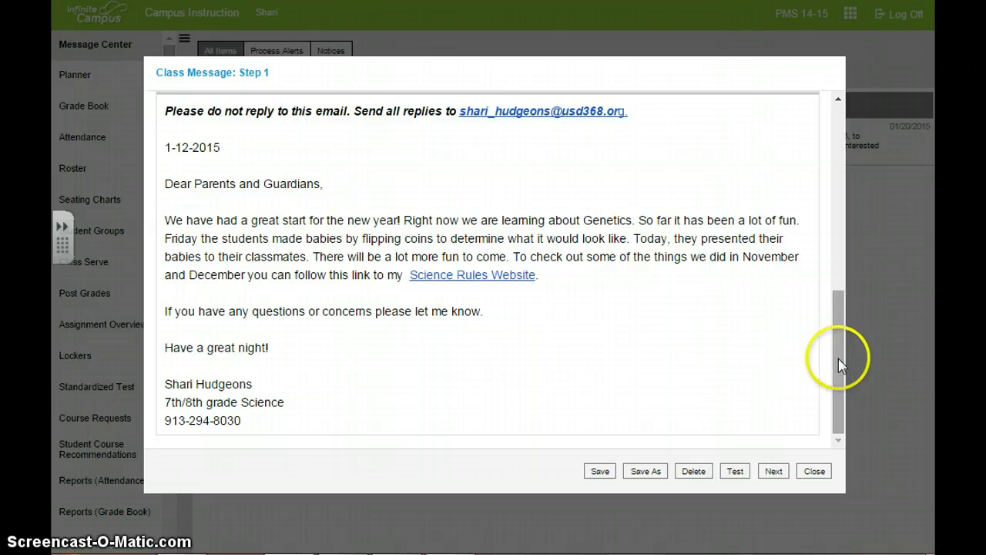
pyautogui.moveTo(839, 352); pyautogui.dragTo(822, 413)
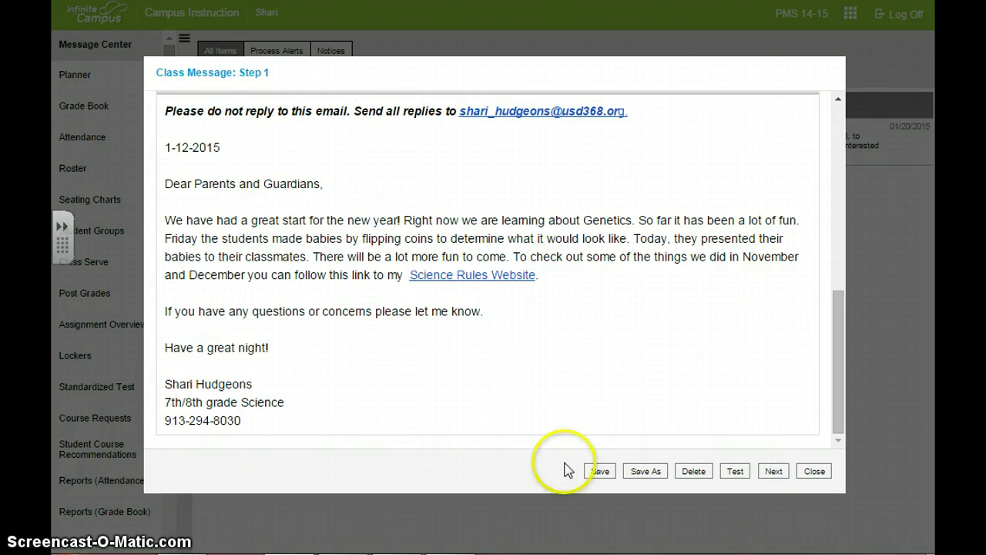
pyautogui.click(600, 472)
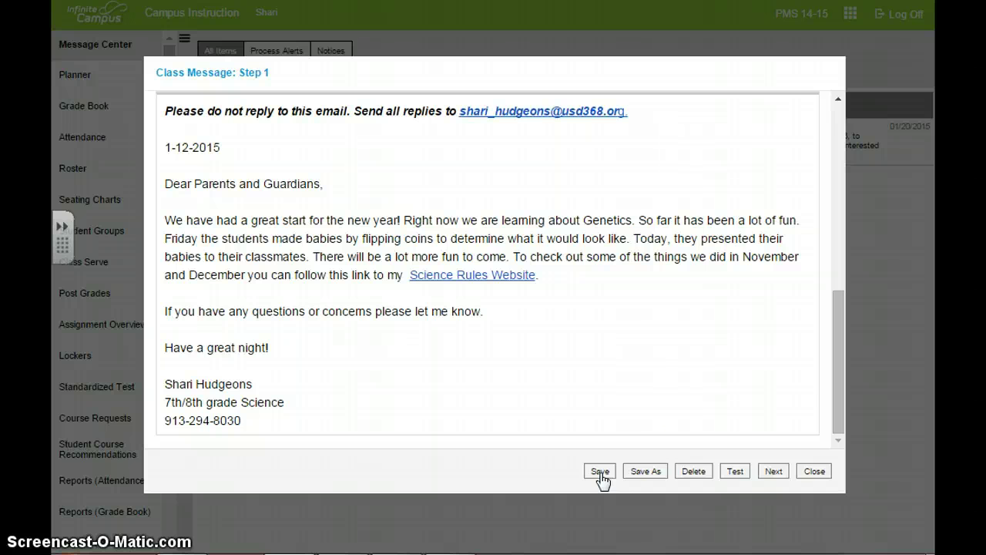
pyautogui.click(775, 473)
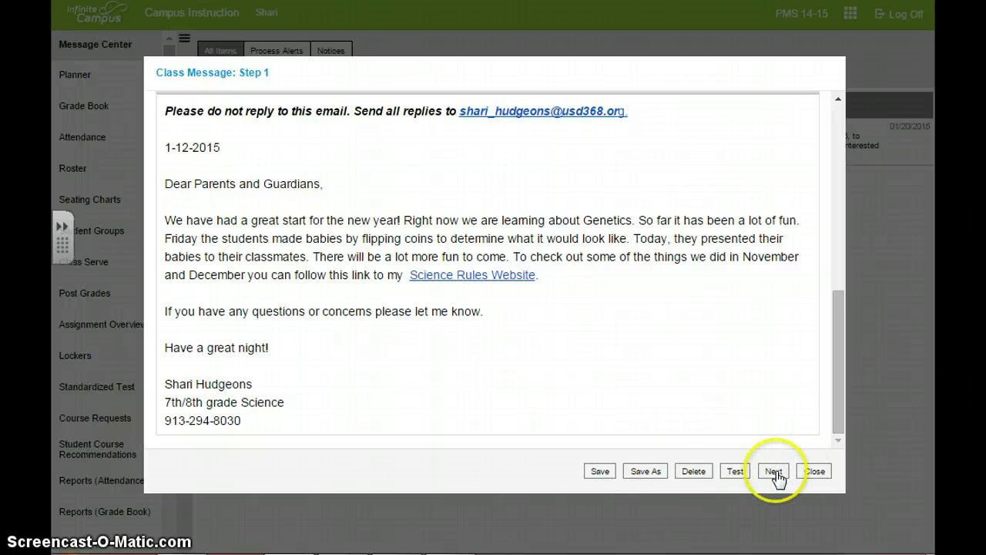
# Include all six sections of the 3rd Qtr term, from 7 Science to H.O.P.E., in the class message
pyautogui.click(441, 210)
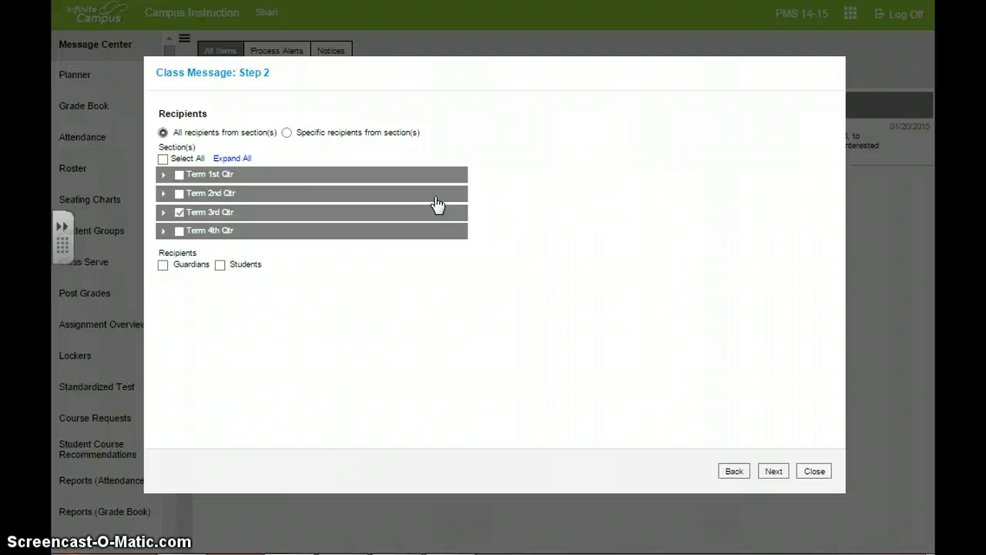
pyautogui.click(179, 212)
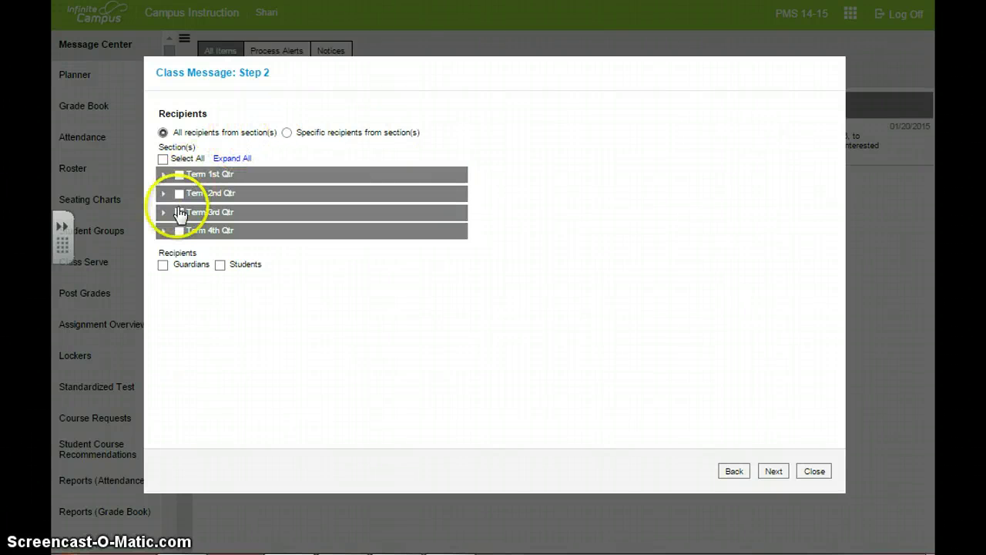
pyautogui.click(167, 216)
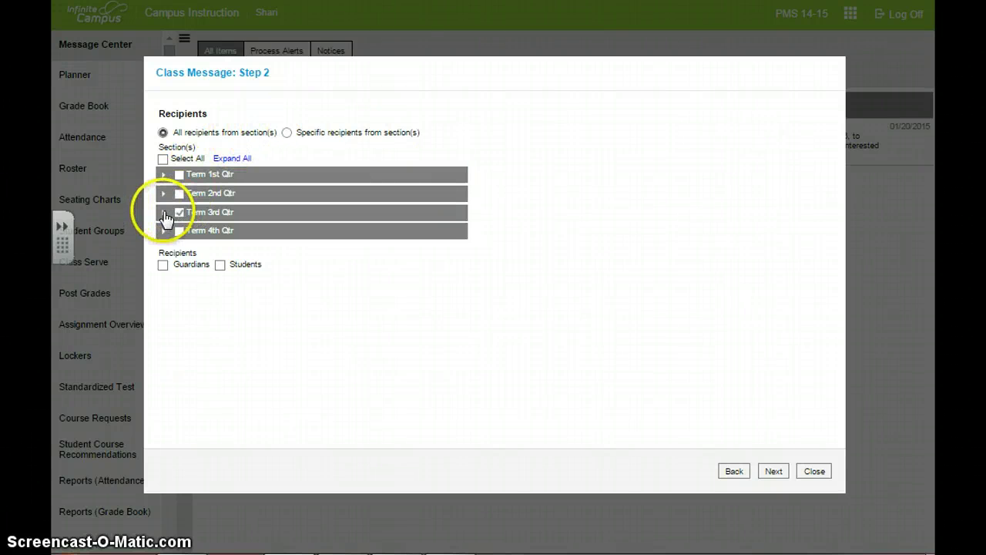
pyautogui.click(164, 213)
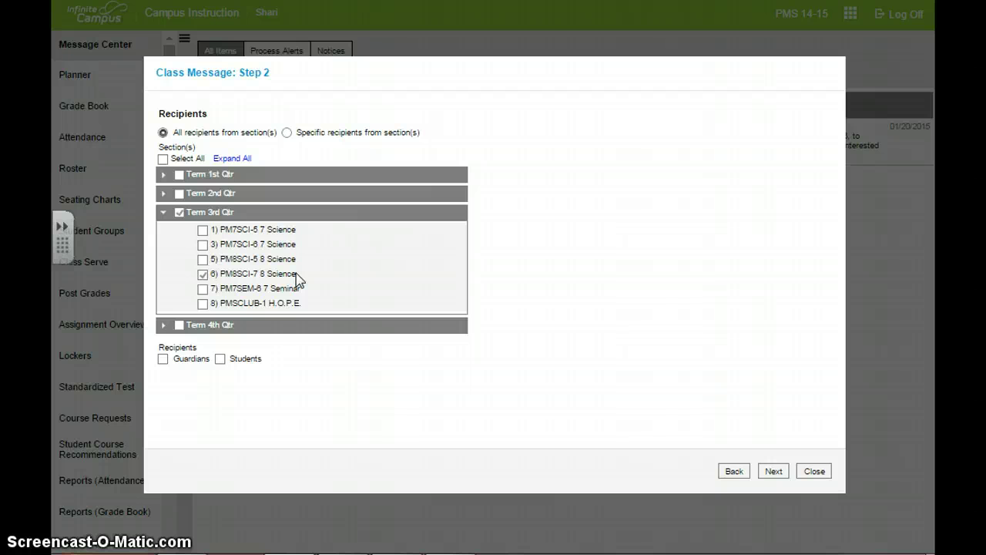
pyautogui.click(204, 230)
pyautogui.click(203, 244)
pyautogui.click(202, 260)
pyautogui.click(202, 288)
pyautogui.click(203, 303)
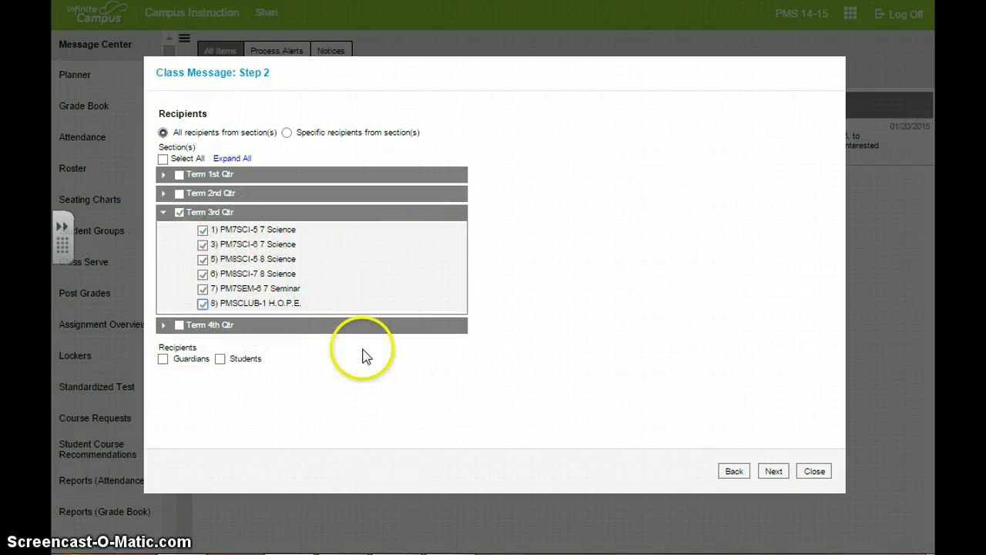
# Address the class message to both guardians and students, and continue to the delivery summary
pyautogui.click(162, 359)
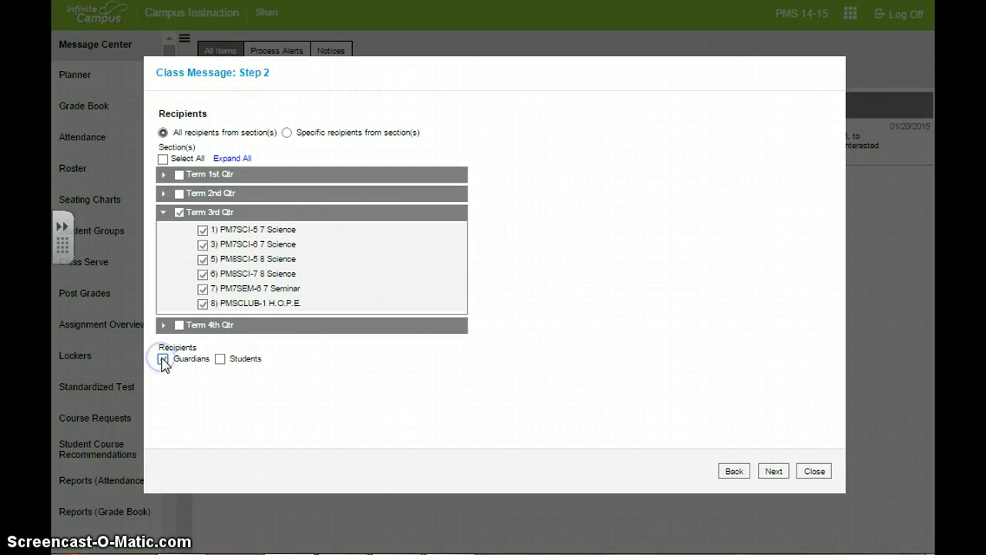
pyautogui.click(220, 359)
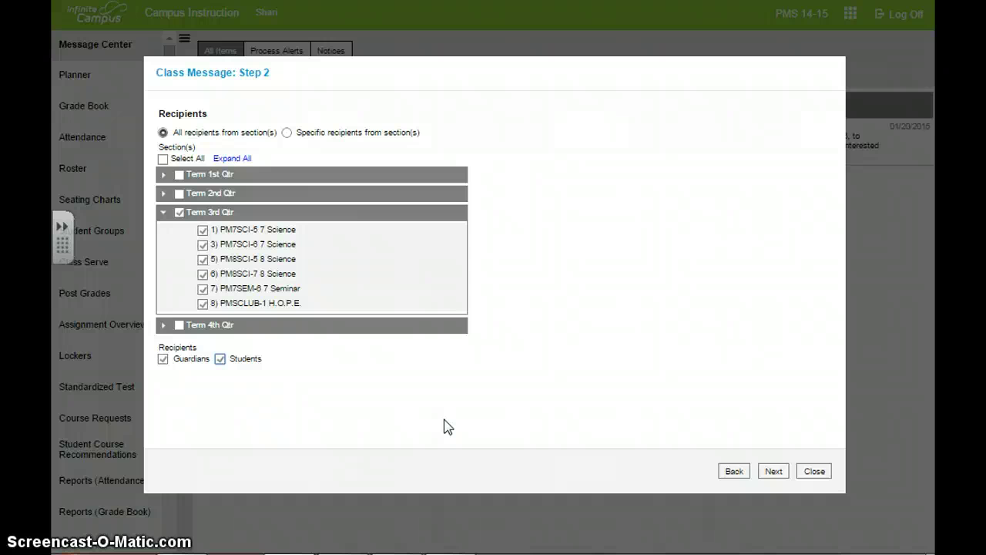
pyautogui.click(775, 471)
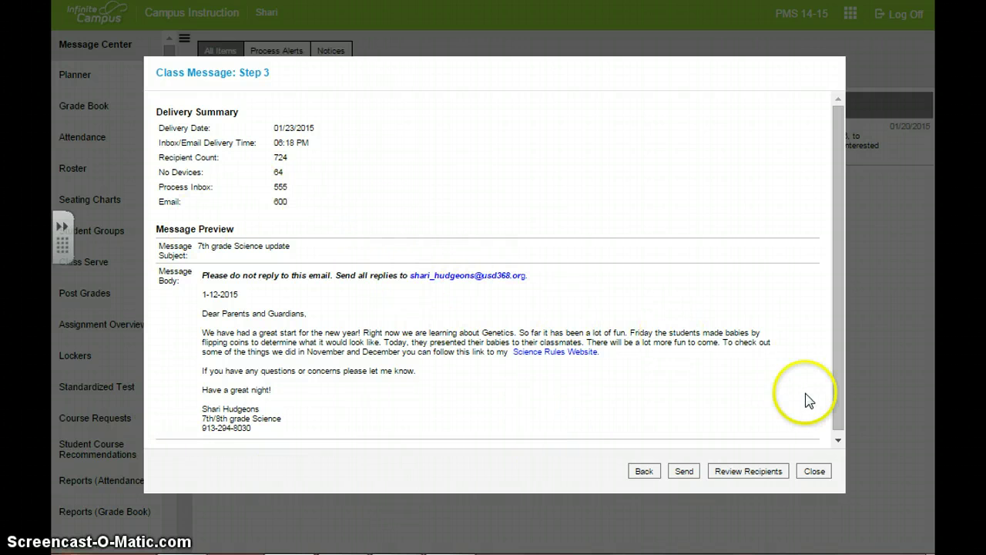
# Examine the delivery summary and the recipient list, and preview the message for the first recipient
pyautogui.click(838, 440)
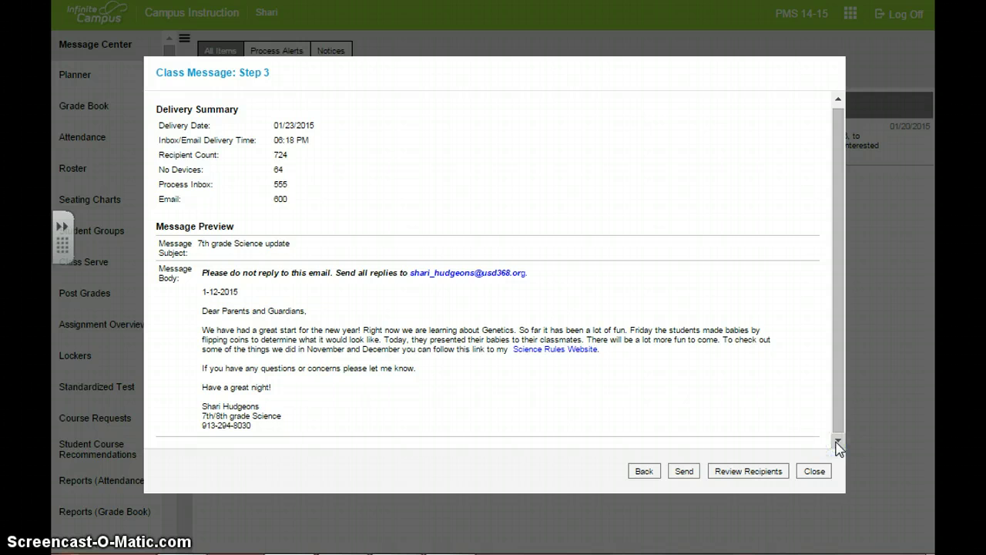
pyautogui.click(749, 471)
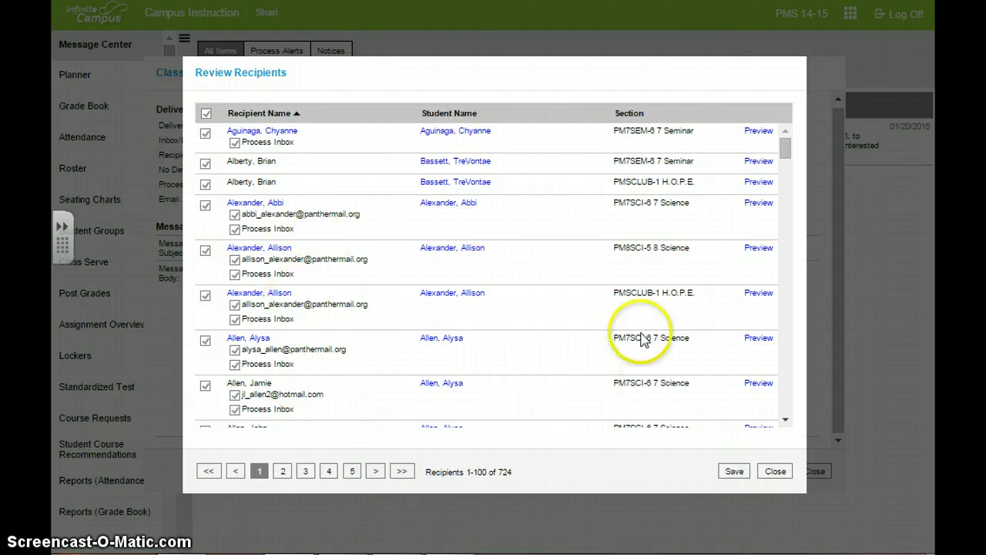
pyautogui.click(761, 133)
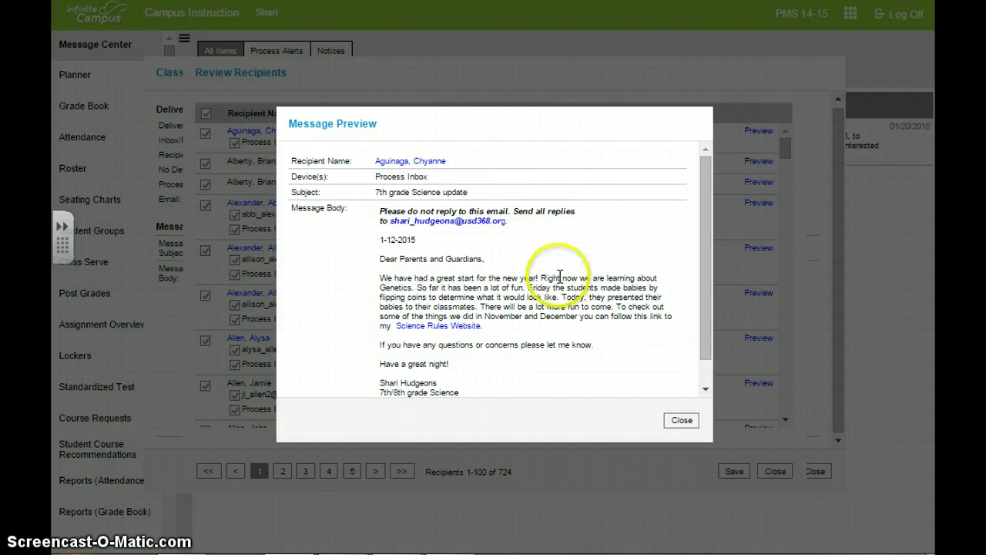
pyautogui.click(685, 420)
pyautogui.click(774, 472)
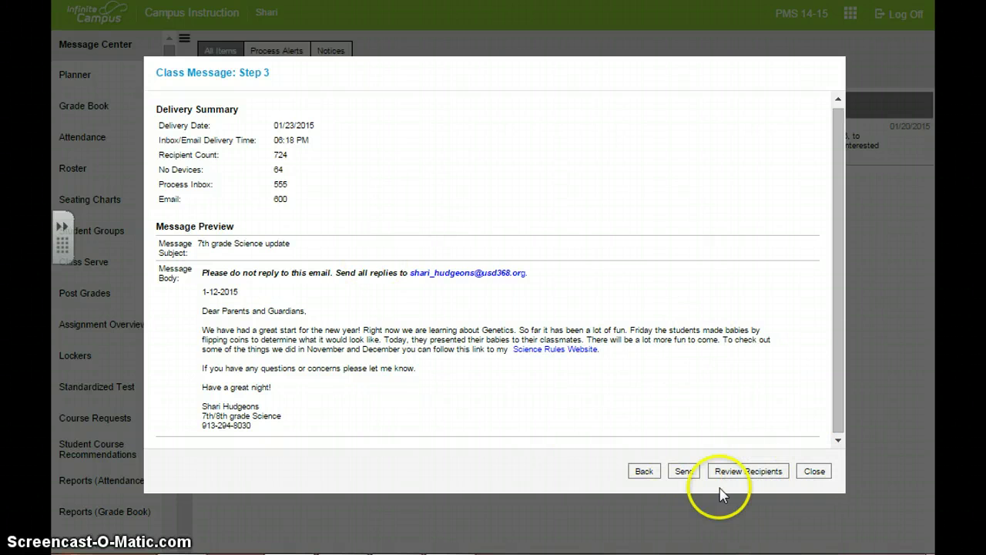
# Close the class message without sending it and confirm leaving the page
pyautogui.click(824, 474)
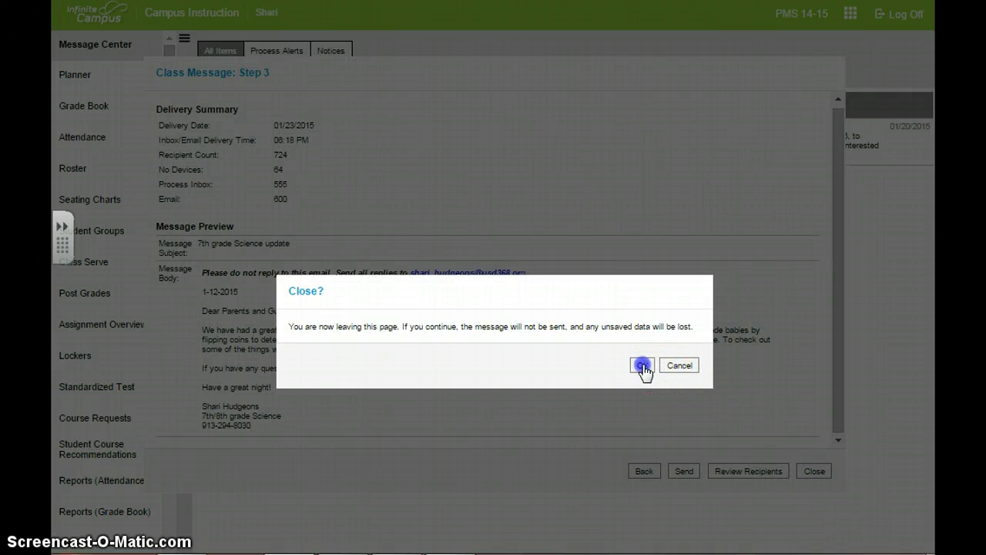
pyautogui.click(642, 368)
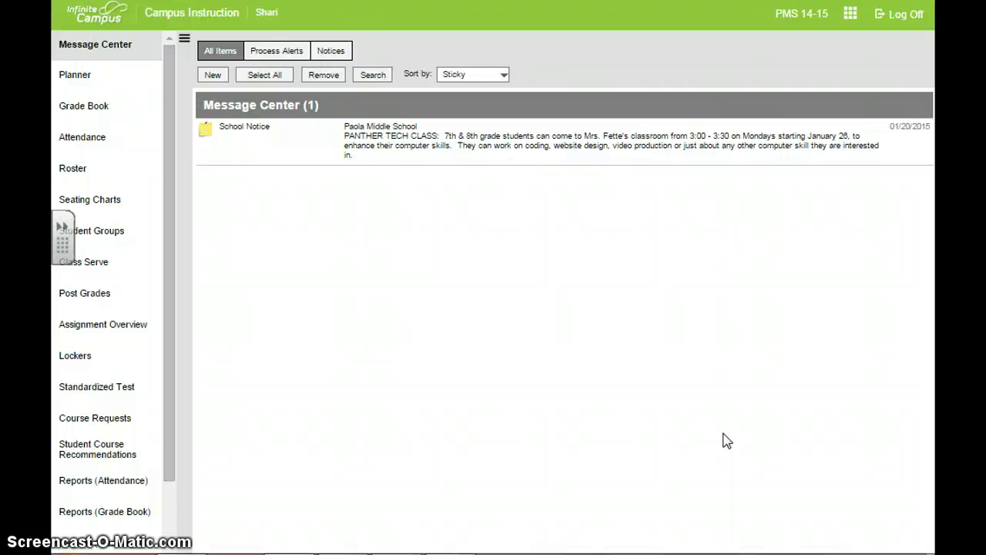
# Start a new message and set its type to Grades Message
pyautogui.click(212, 77)
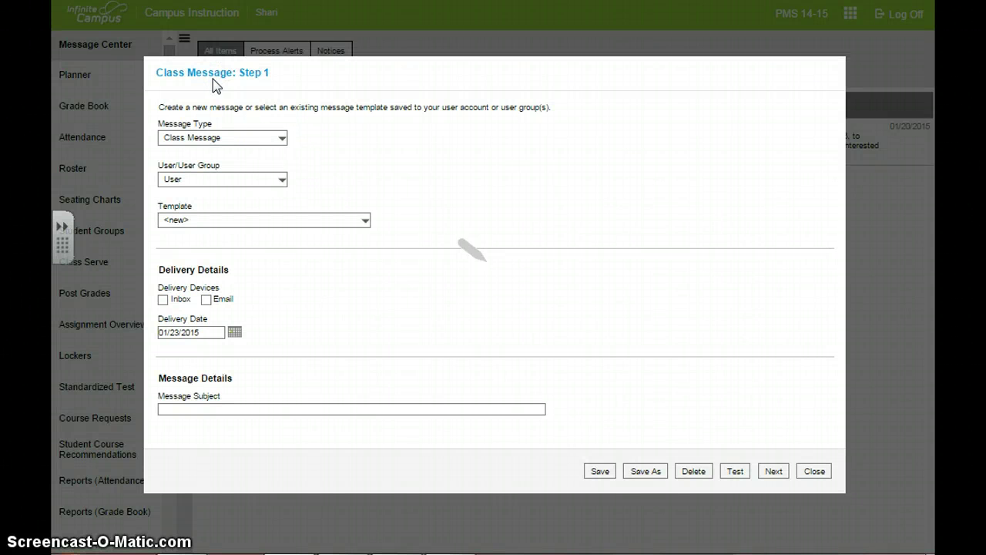
pyautogui.click(282, 137)
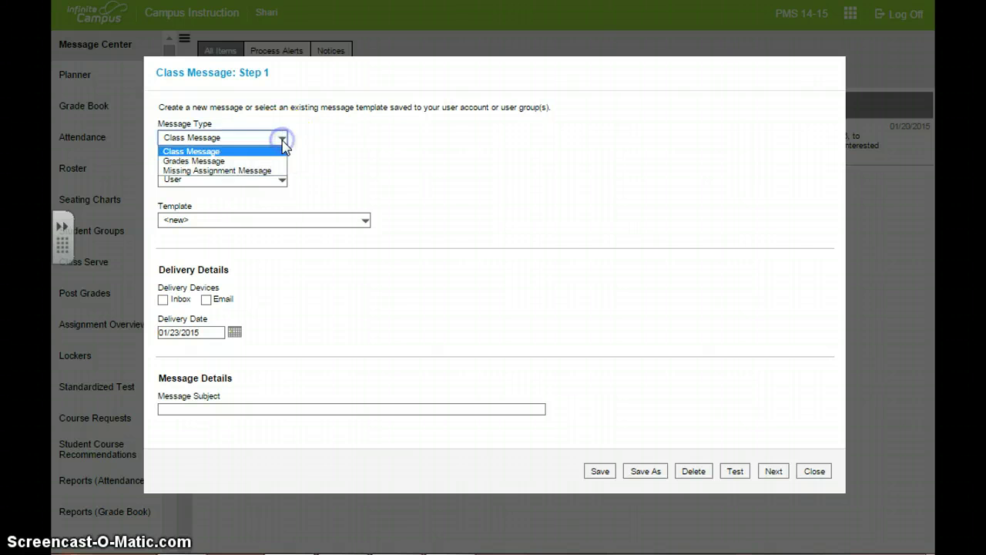
pyautogui.click(247, 161)
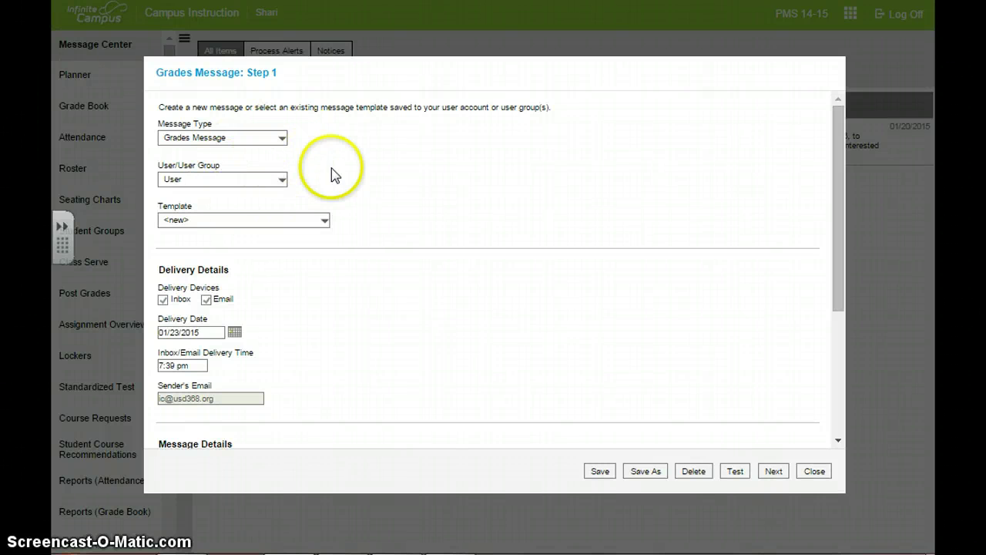
# Load the Failing Grades template into the grades message and review its message body
pyautogui.click(324, 221)
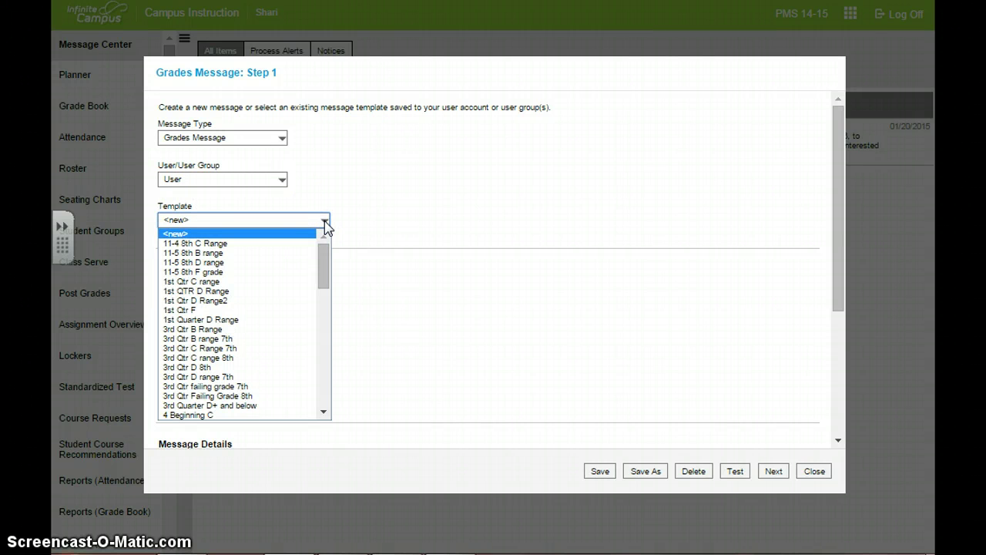
pyautogui.click(322, 261)
pyautogui.moveTo(322, 261); pyautogui.dragTo(326, 378)
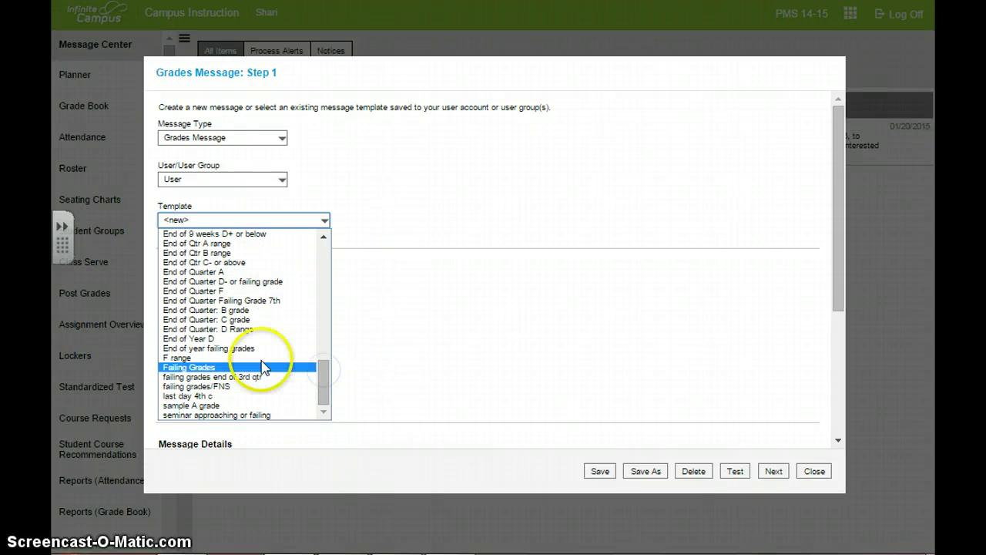
pyautogui.click(193, 367)
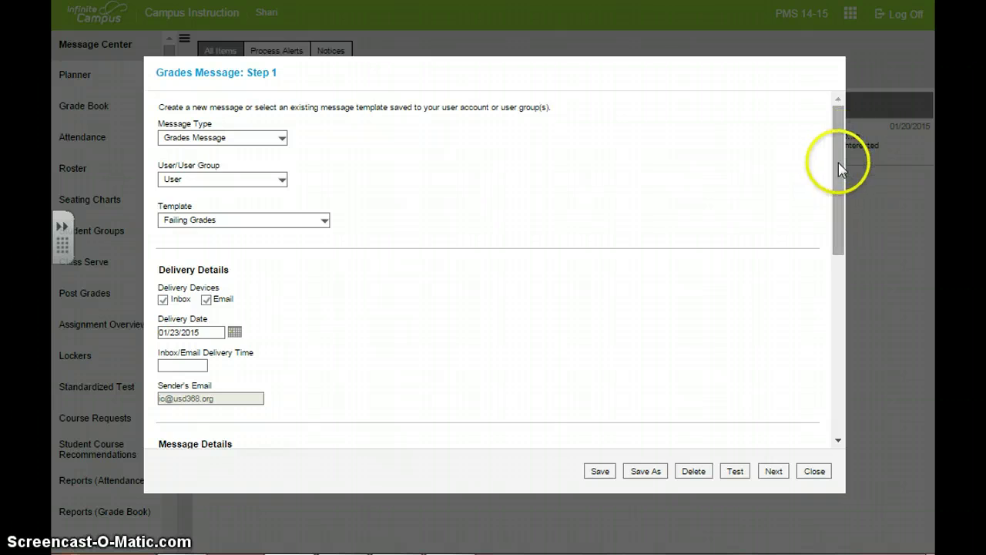
pyautogui.moveTo(838, 159); pyautogui.dragTo(835, 319)
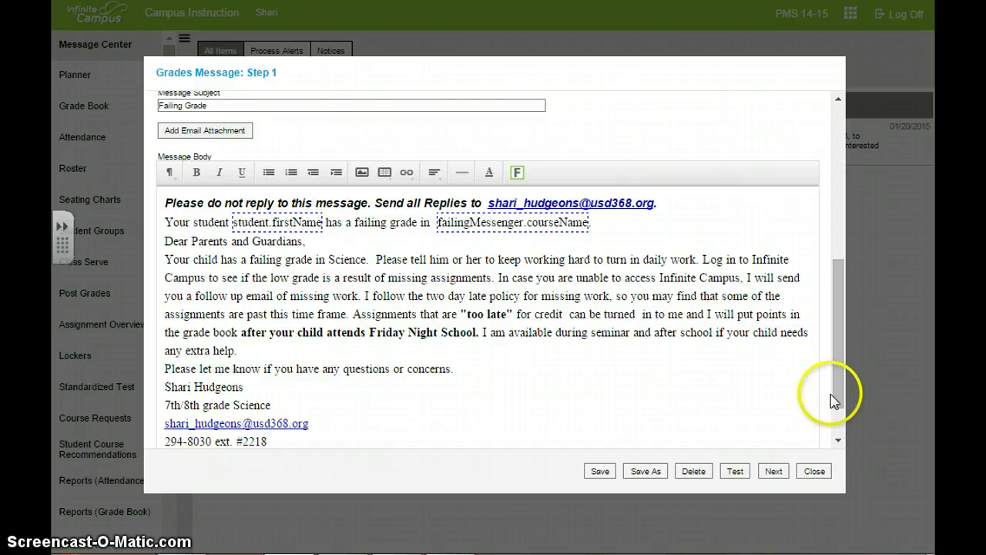
# Continue to the recipient criteria and limit the grades message to students with an in-progress F under PMS Standard
pyautogui.click(774, 471)
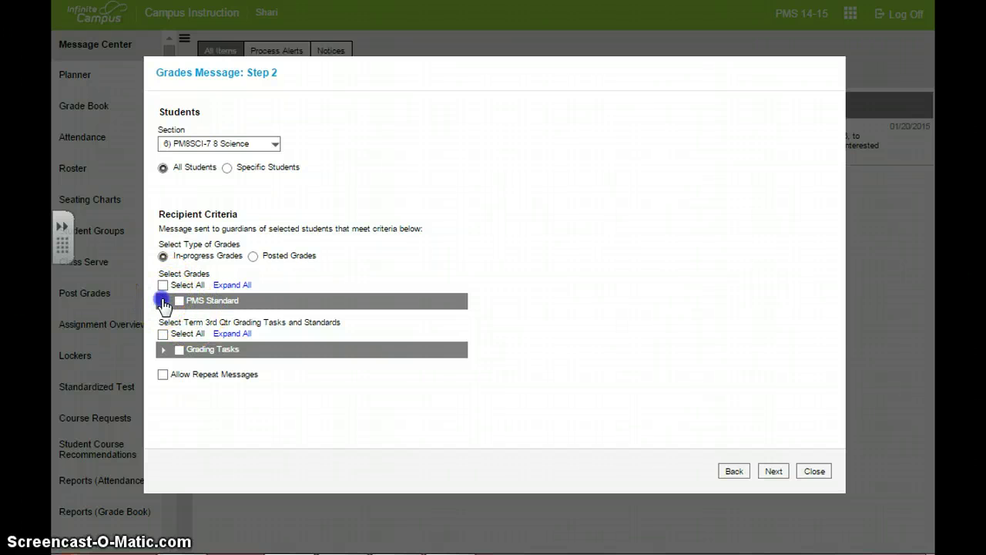
pyautogui.click(162, 302)
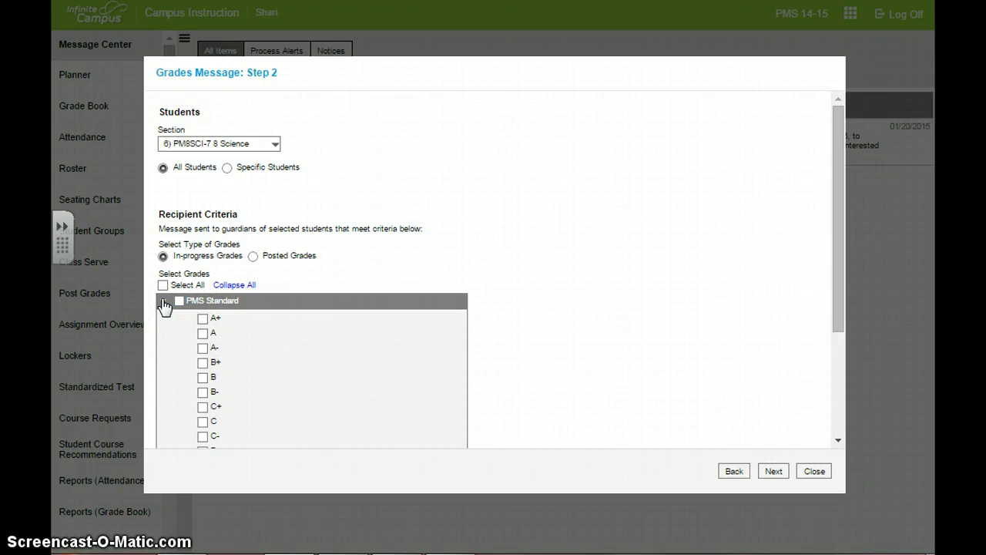
pyautogui.click(222, 213)
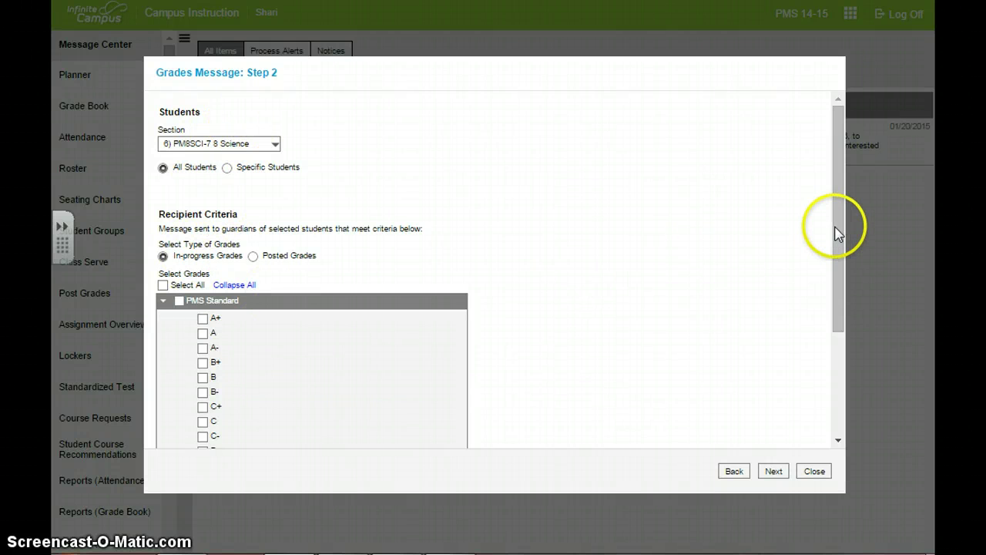
pyautogui.moveTo(839, 231); pyautogui.dragTo(806, 347)
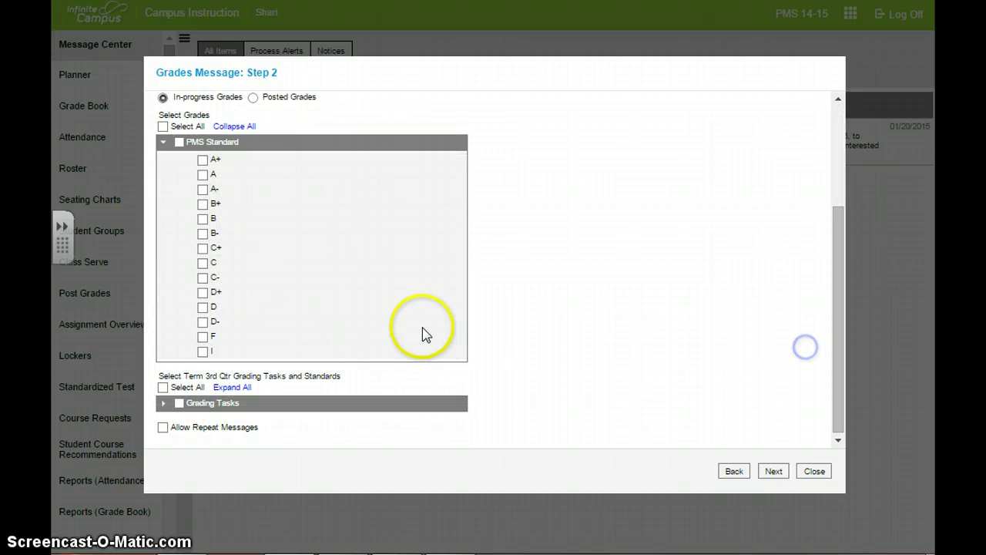
pyautogui.click(202, 338)
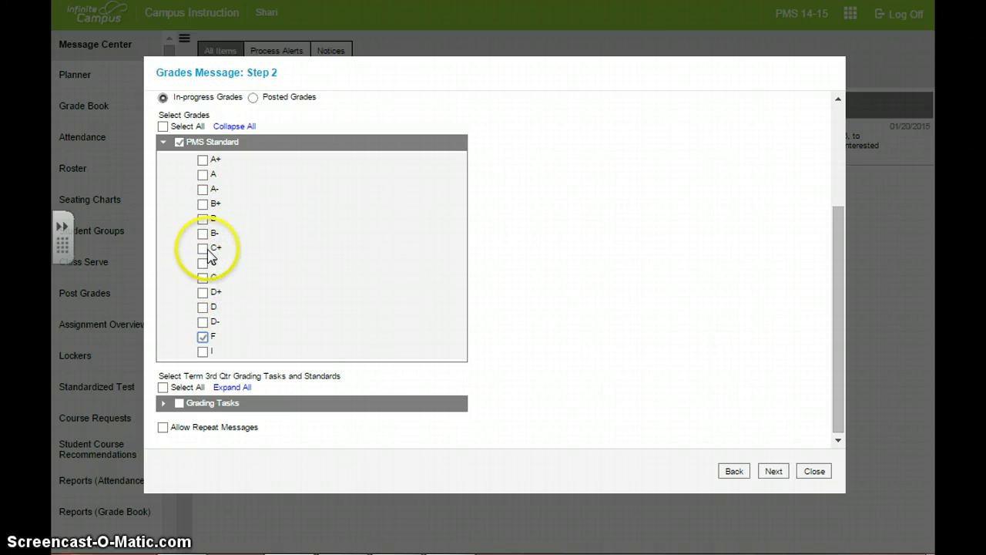
pyautogui.click(204, 336)
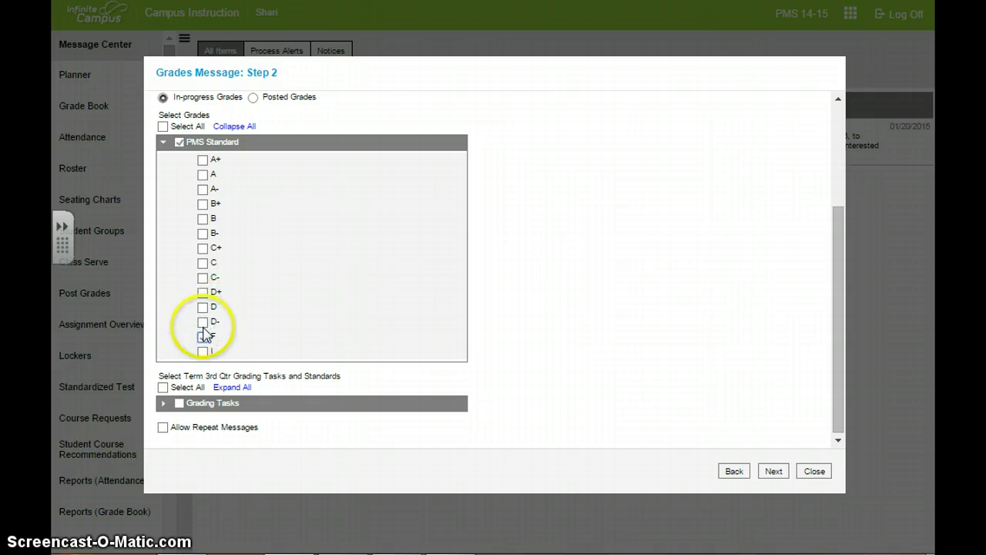
pyautogui.click(203, 336)
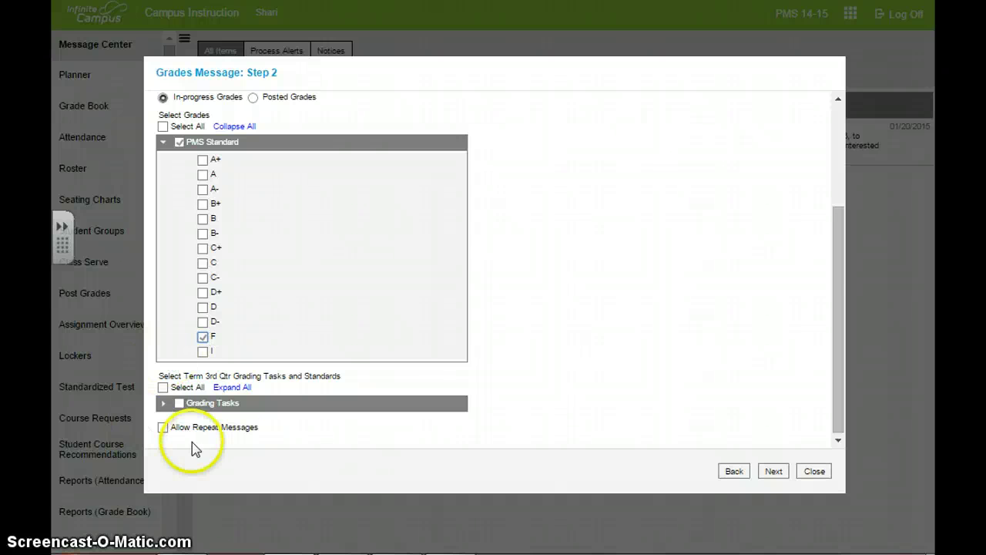
# Select the Qtr grading task, allow repeat messages, and continue to the delivery summary
pyautogui.click(162, 403)
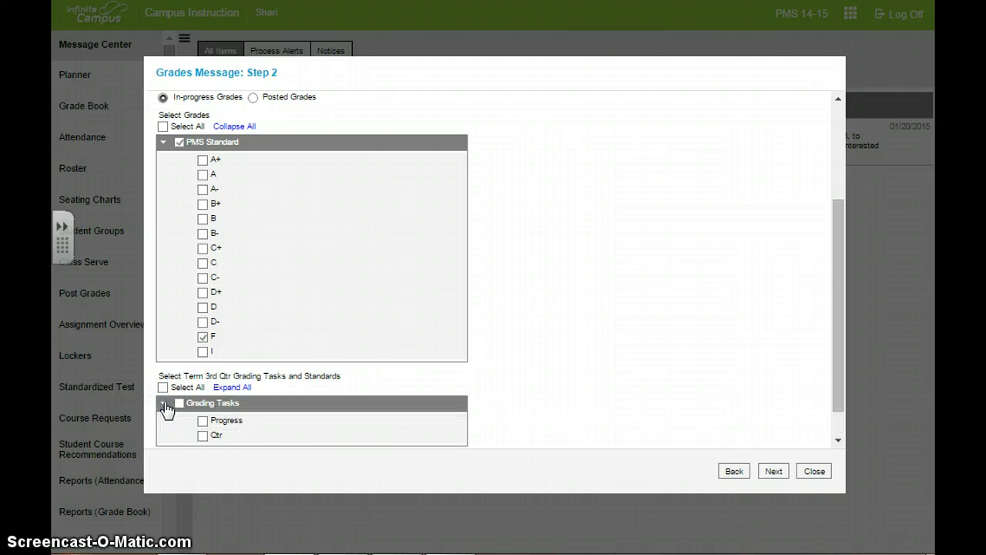
pyautogui.click(203, 436)
pyautogui.click(837, 442)
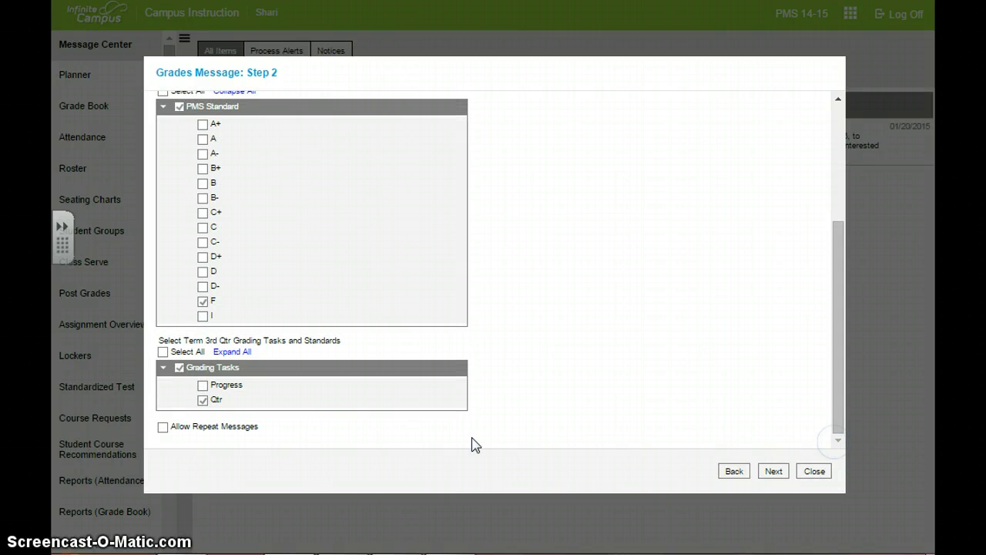
pyautogui.click(163, 428)
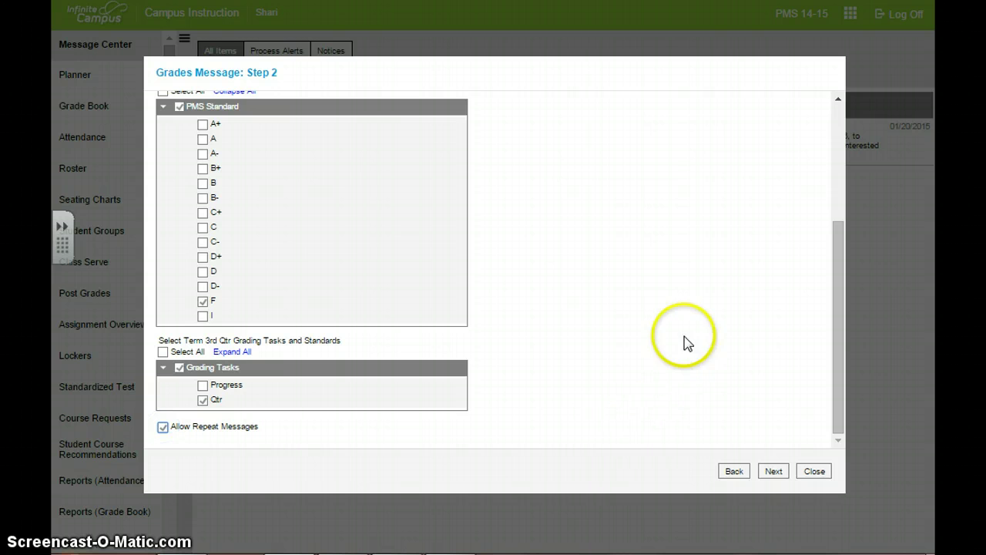
pyautogui.click(772, 471)
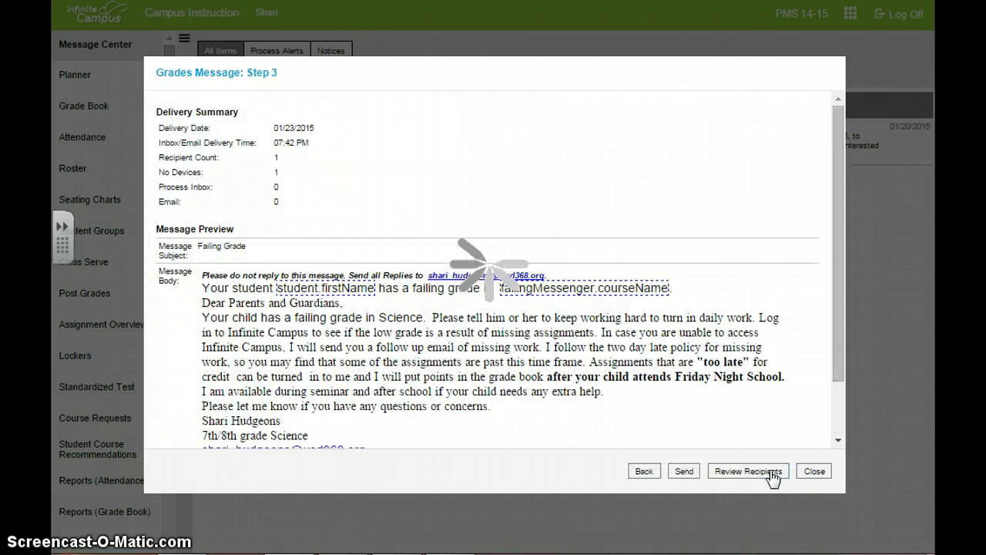
# Examine the grades message's delivery summary, read through the message preview, and check the recipient list
pyautogui.click(694, 474)
pyautogui.click(647, 179)
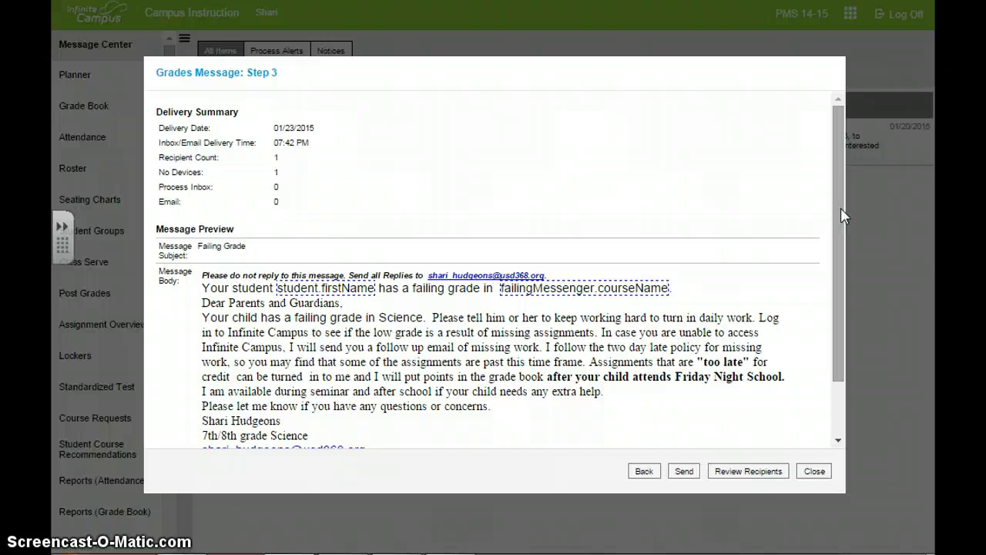
pyautogui.moveTo(838, 207); pyautogui.dragTo(838, 321)
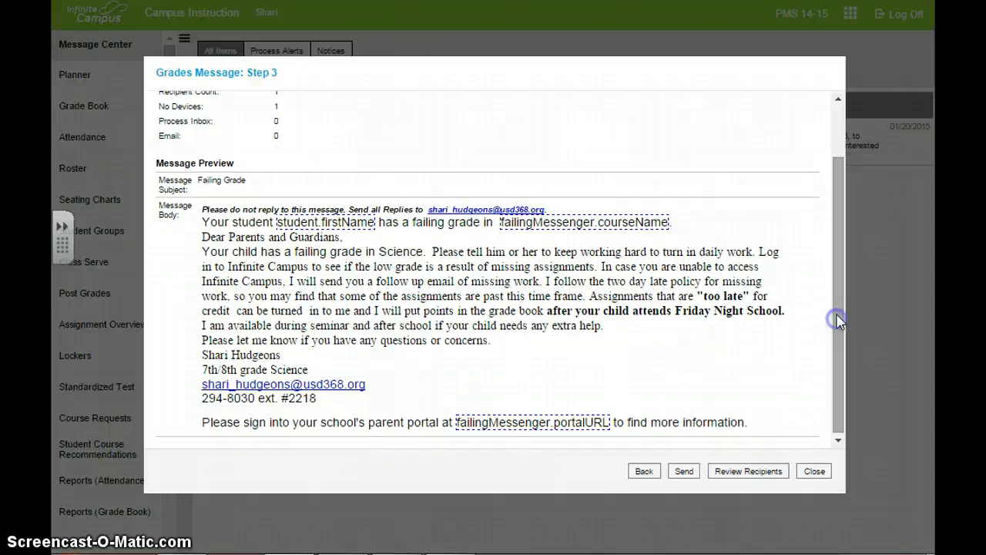
pyautogui.click(753, 472)
pyautogui.click(812, 471)
# Close the recipient list and the grades message without sending it, and confirm leaving the page
pyautogui.click(760, 471)
pyautogui.click(816, 474)
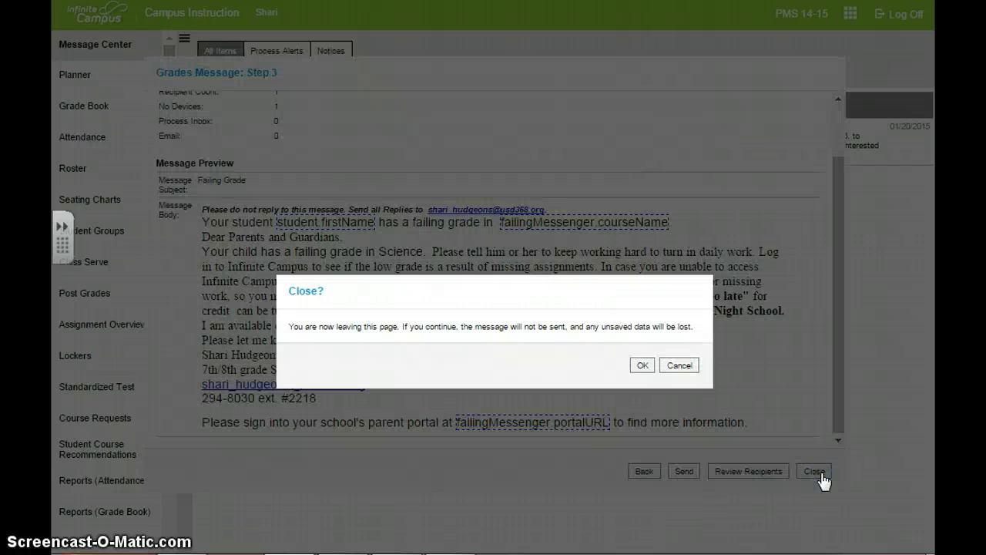
pyautogui.click(642, 365)
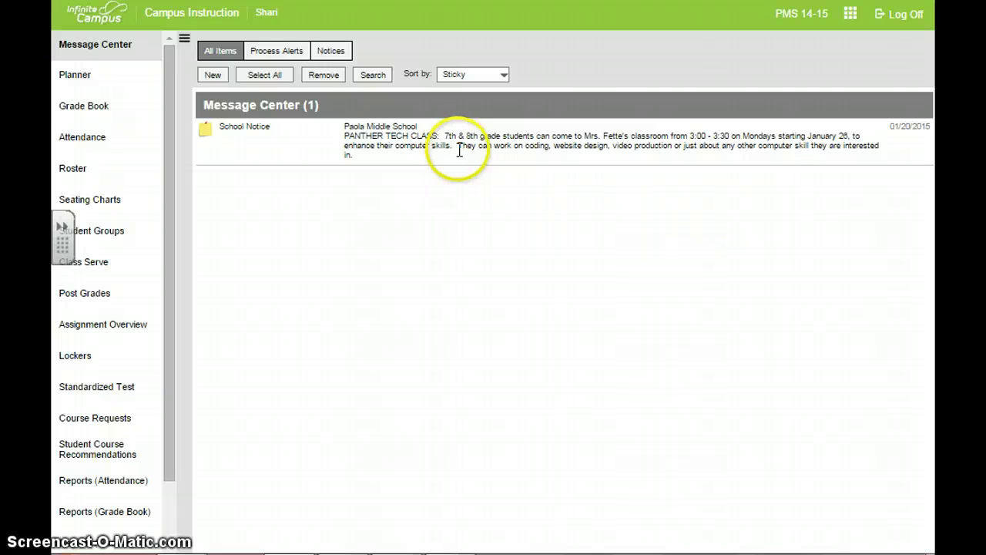
# Start a new message and set its type to Missing Assignment Message
pyautogui.click(213, 76)
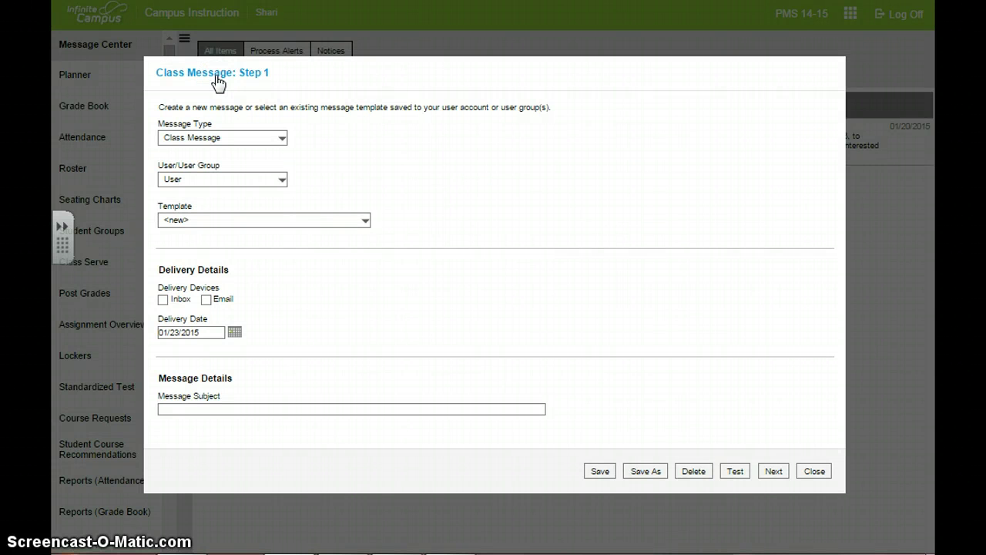
pyautogui.click(282, 137)
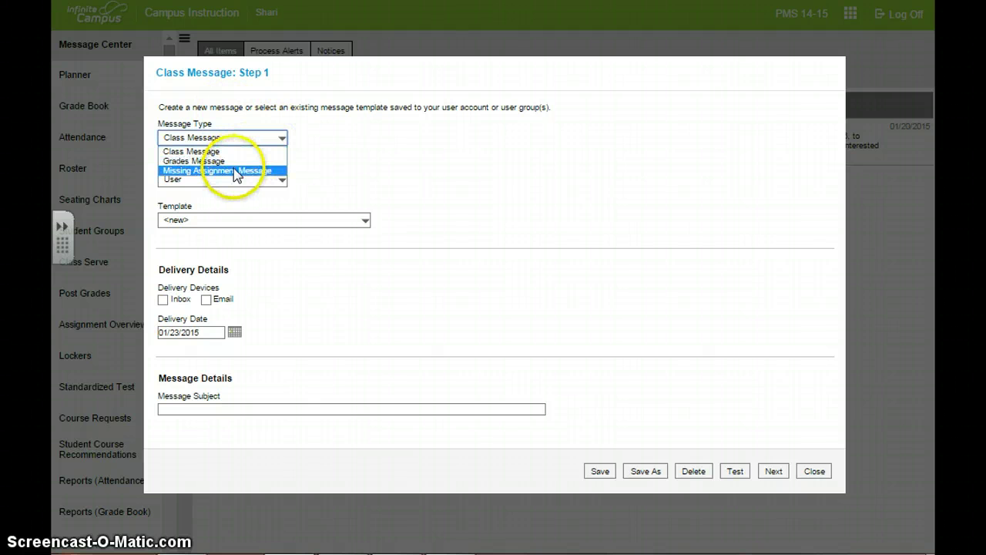
pyautogui.click(235, 171)
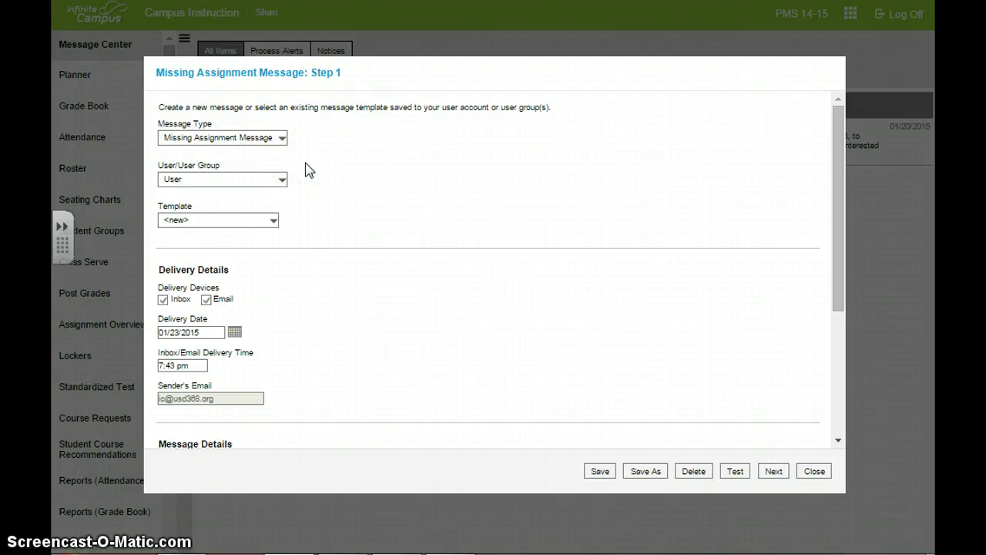
# Load the "missing 2015 general" template into the missing assignment message and review its message body
pyautogui.click(273, 221)
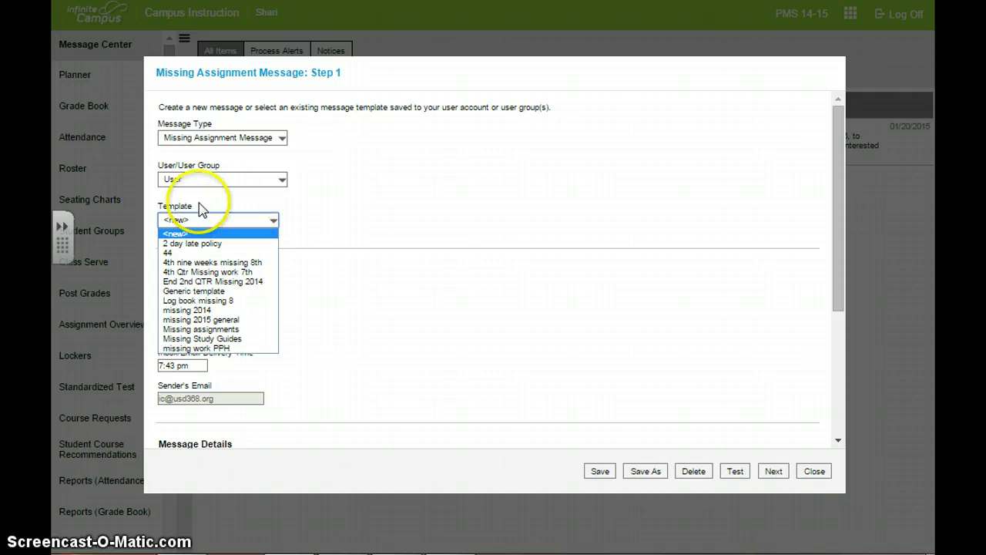
pyautogui.click(225, 322)
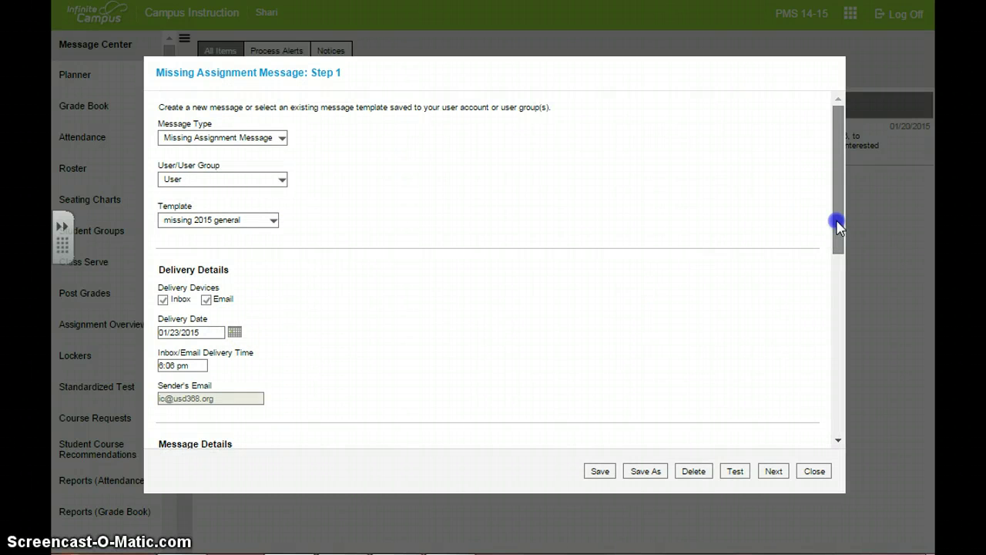
pyautogui.click(837, 292)
pyautogui.moveTo(837, 355); pyautogui.dragTo(834, 387)
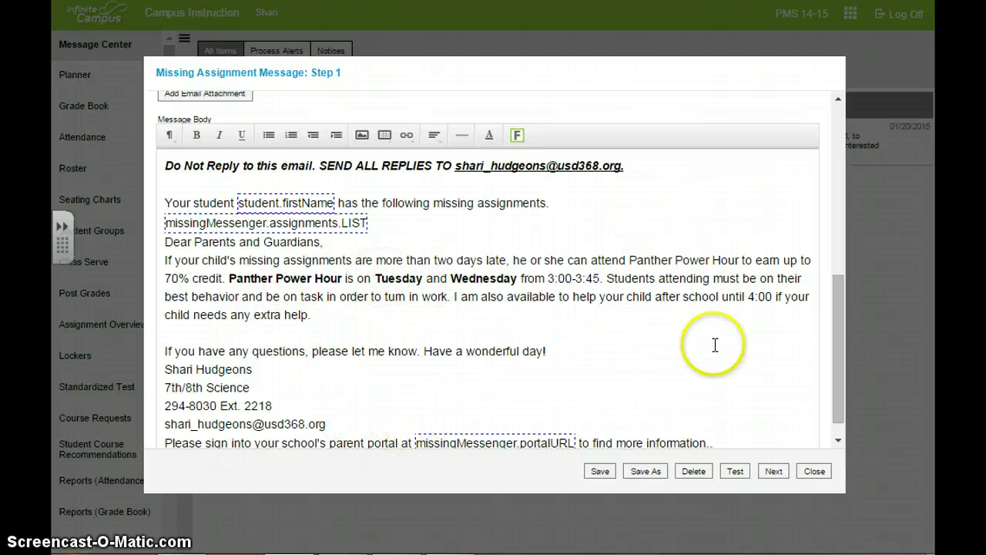
pyautogui.click(839, 440)
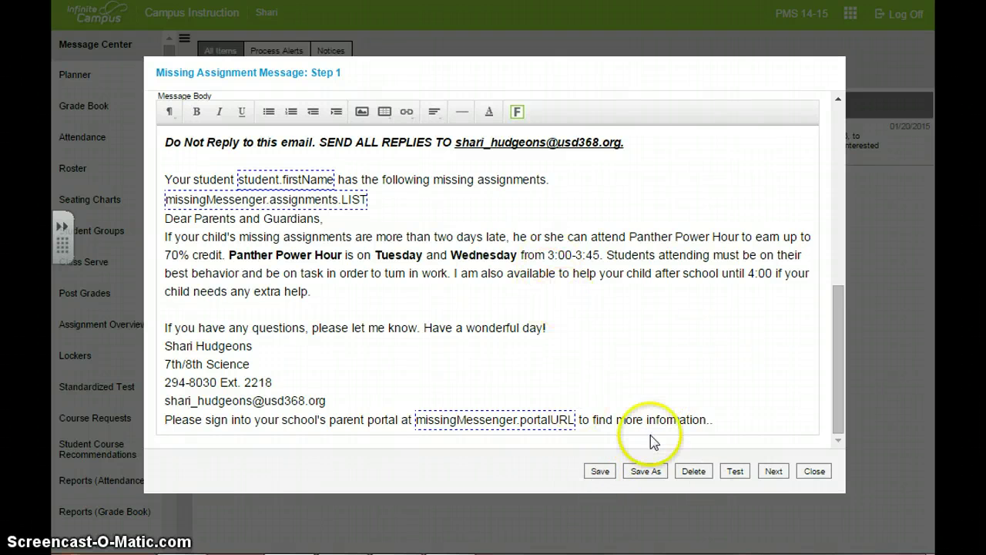
# Continue to the recipient criteria and select all Tests/Projects and Daily Work assignments under Qtr
pyautogui.click(775, 473)
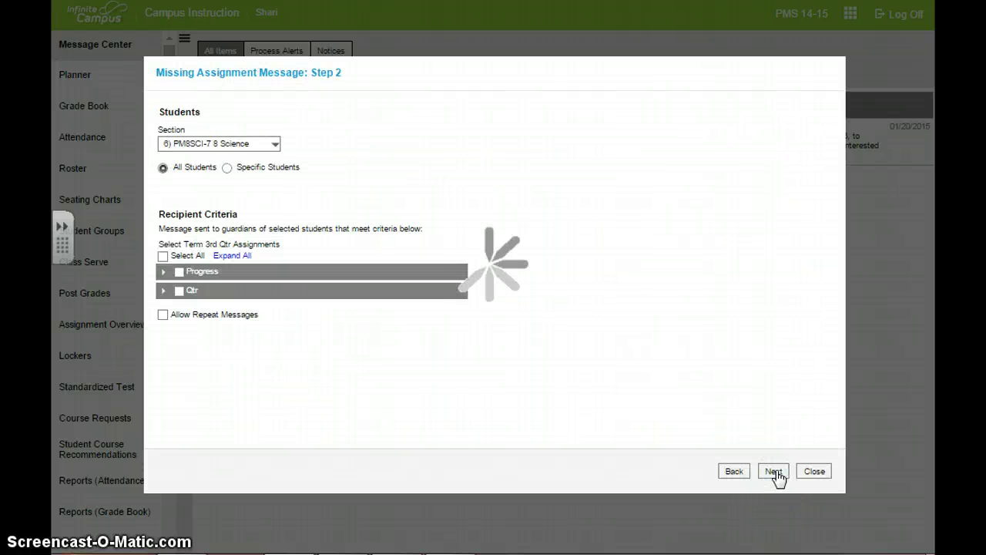
pyautogui.click(162, 293)
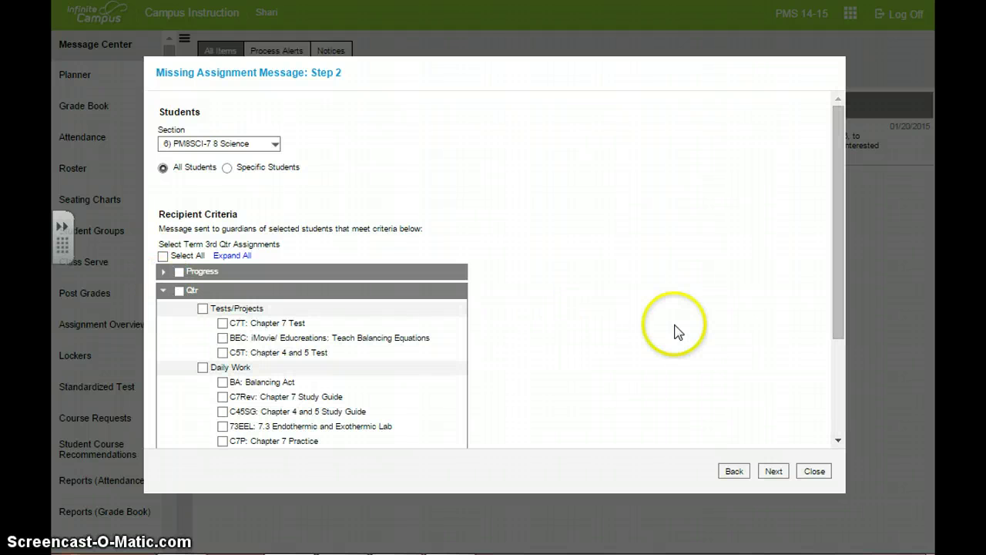
pyautogui.moveTo(836, 281); pyautogui.dragTo(837, 359)
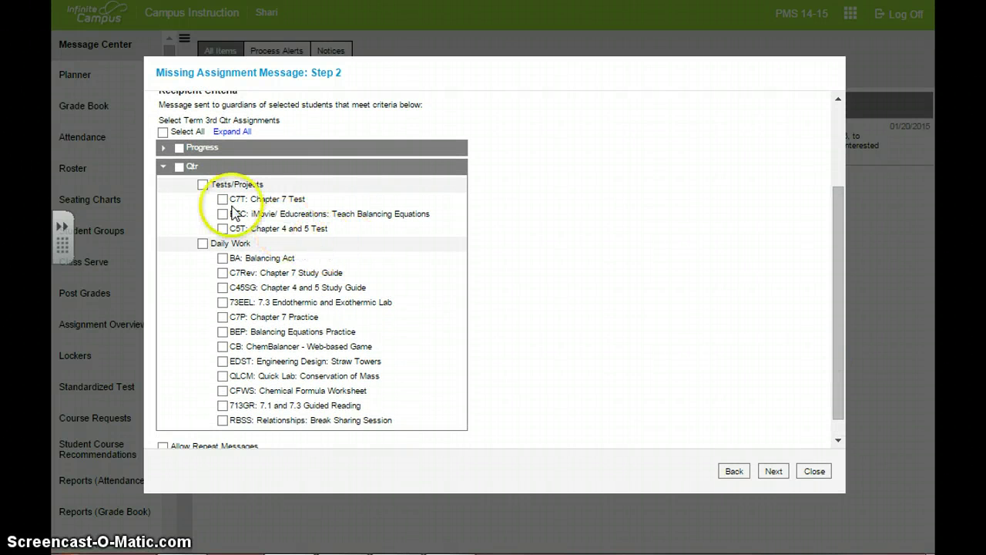
pyautogui.click(204, 187)
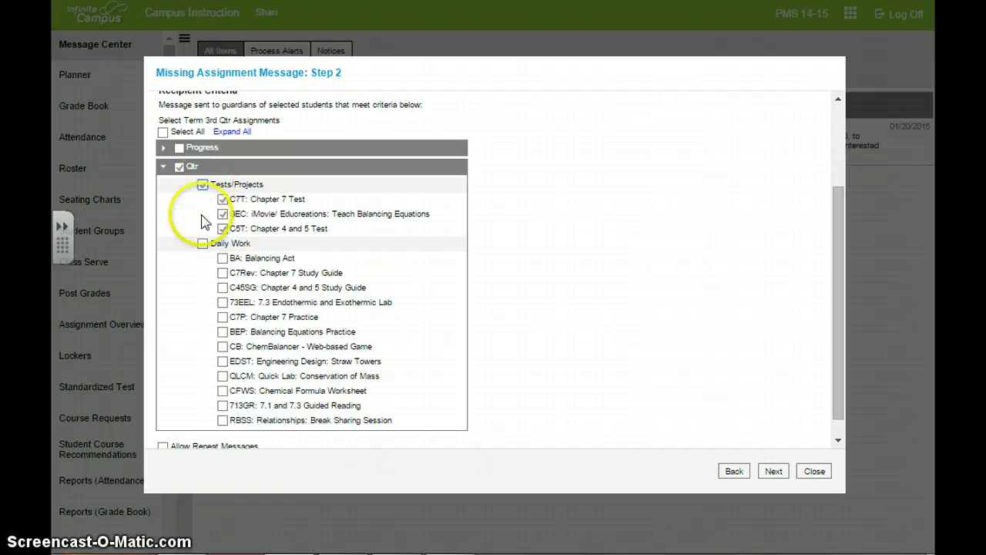
pyautogui.click(203, 244)
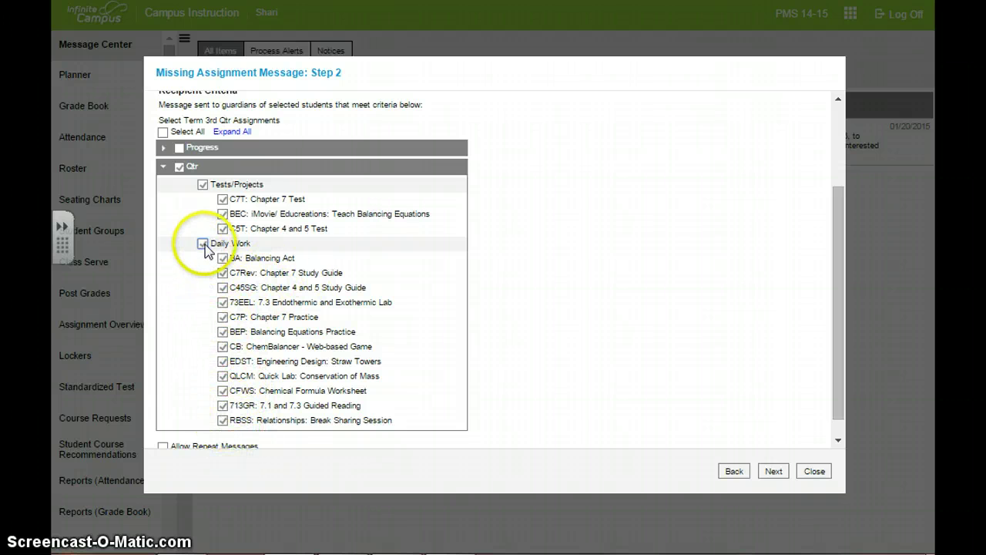
# Exclude the Straw Towers, ChemBalancer, Balancing Equations Practice, Chapter 7 Practice, and 7.3 Endothermic and Exothermic Lab assignments
pyautogui.click(222, 360)
pyautogui.click(222, 346)
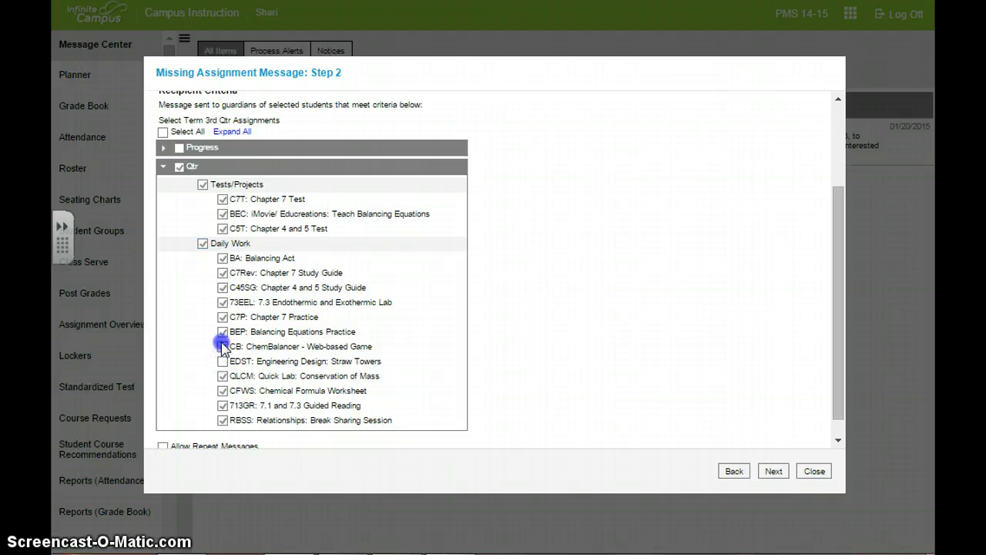
pyautogui.click(223, 331)
pyautogui.click(223, 316)
pyautogui.click(222, 302)
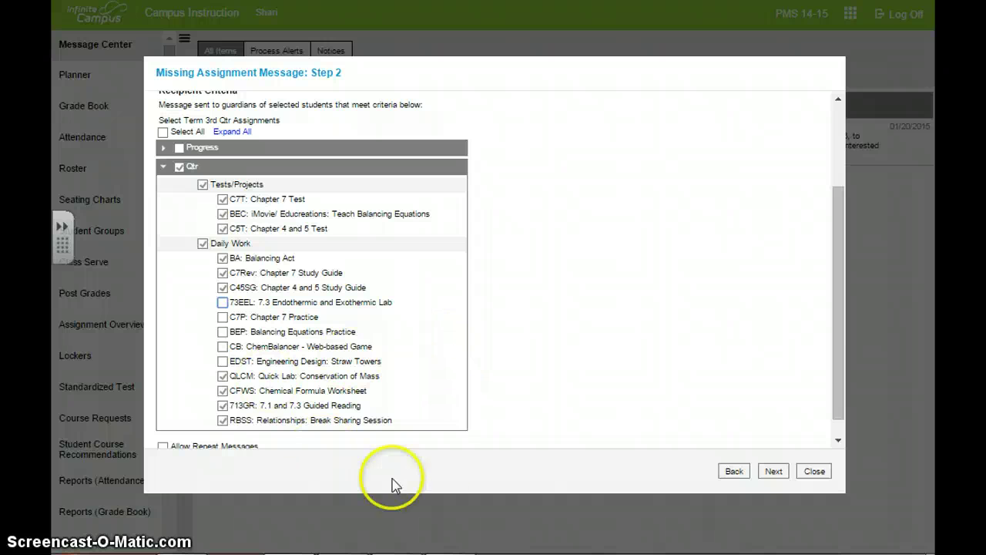
# Allow repeat messages for the missing assignment message and continue to its delivery summary
pyautogui.moveTo(835, 322); pyautogui.dragTo(865, 424)
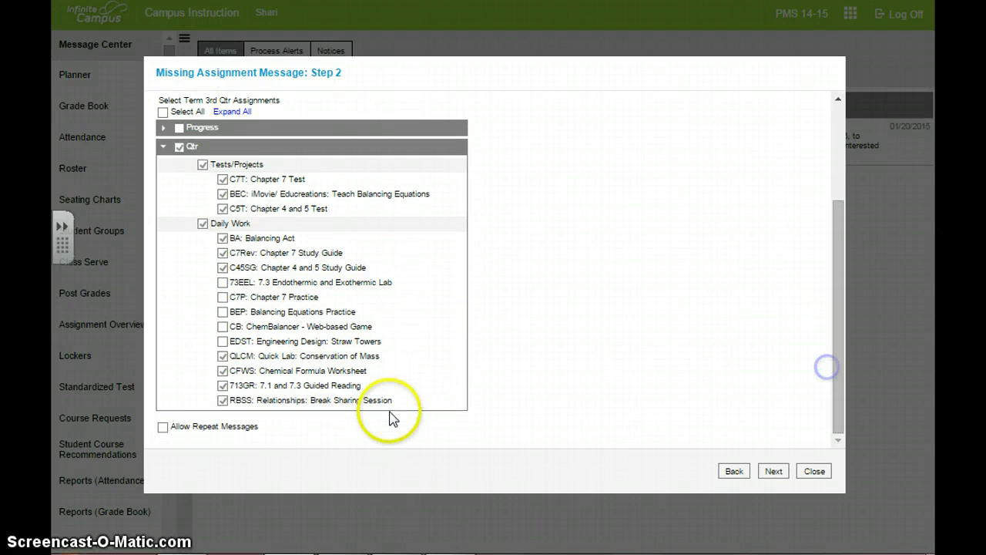
pyautogui.click(163, 427)
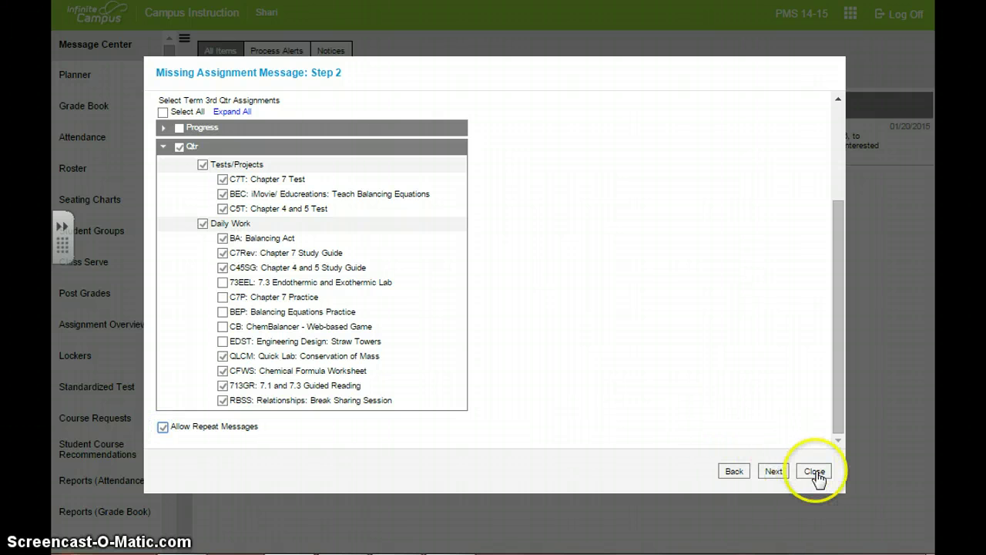
pyautogui.click(773, 472)
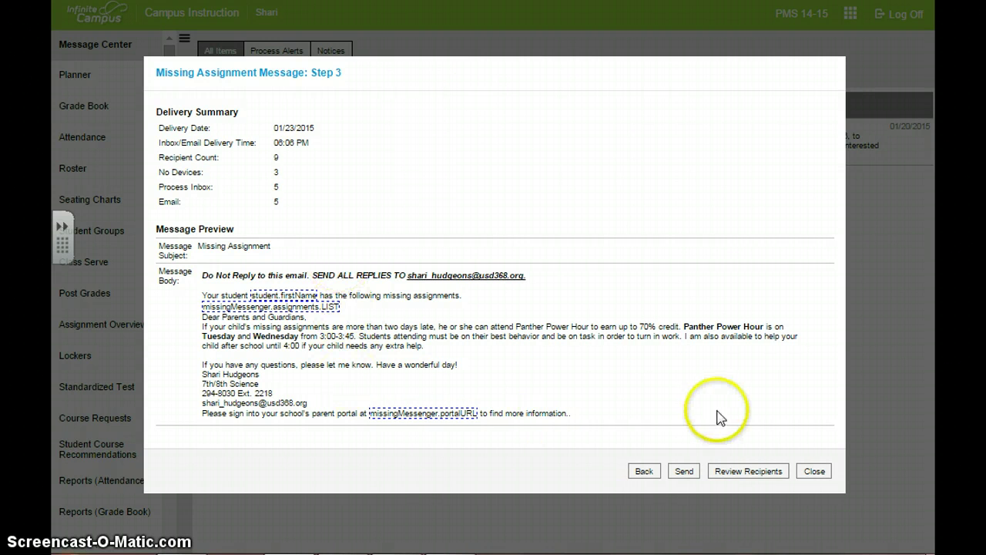
# Review the missing assignment message's recipients, preview the full message for the first recipient, and return to the delivery summary
pyautogui.click(745, 470)
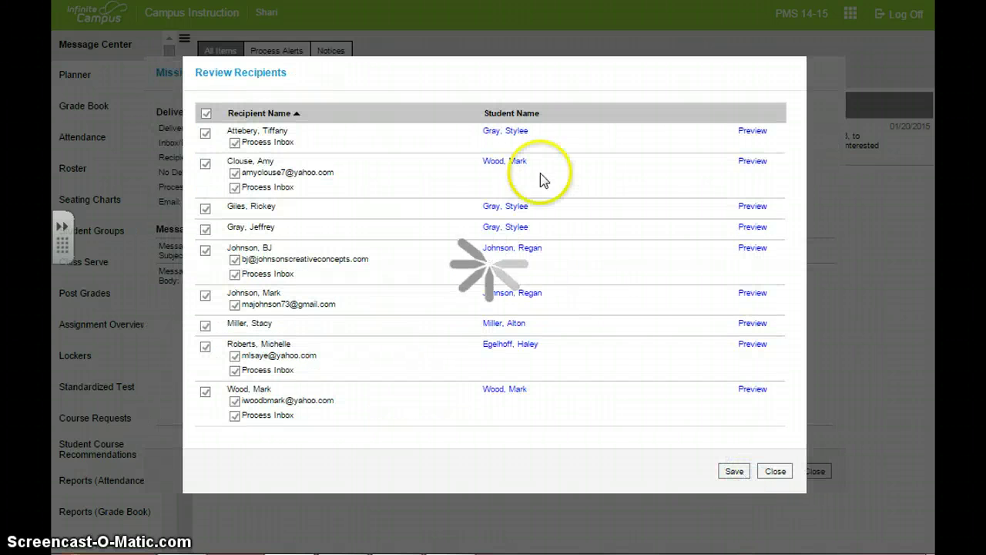
pyautogui.click(748, 133)
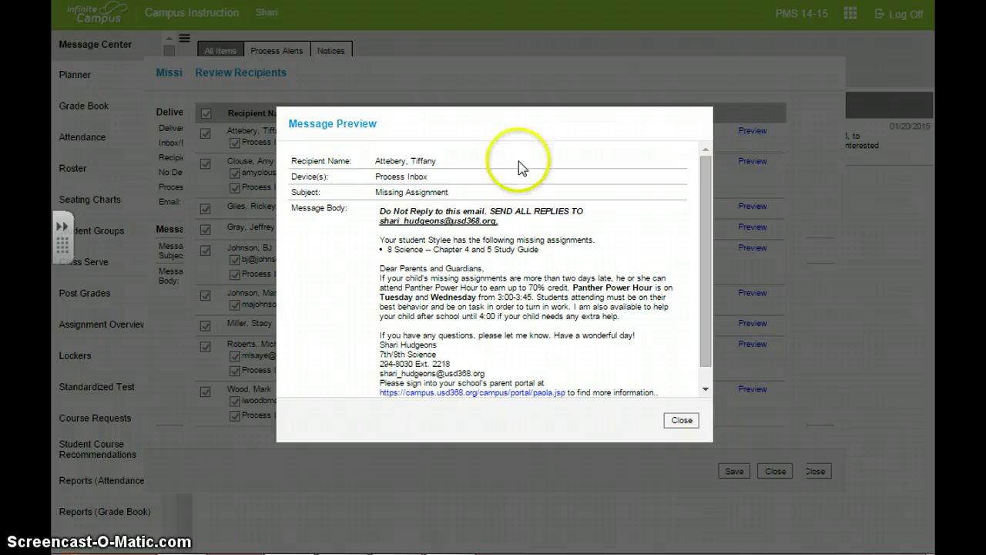
pyautogui.moveTo(702, 214); pyautogui.dragTo(704, 262)
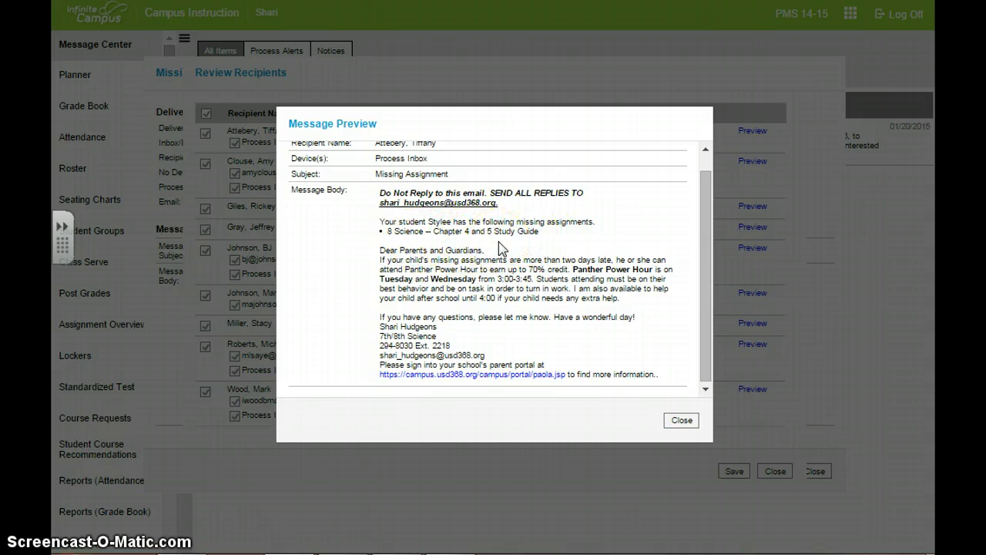
pyautogui.click(680, 421)
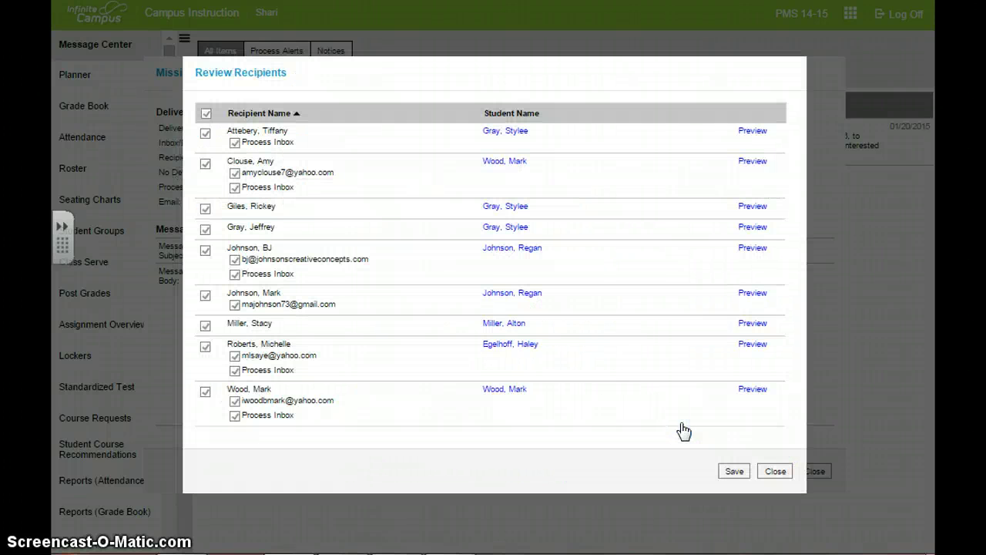
pyautogui.click(774, 471)
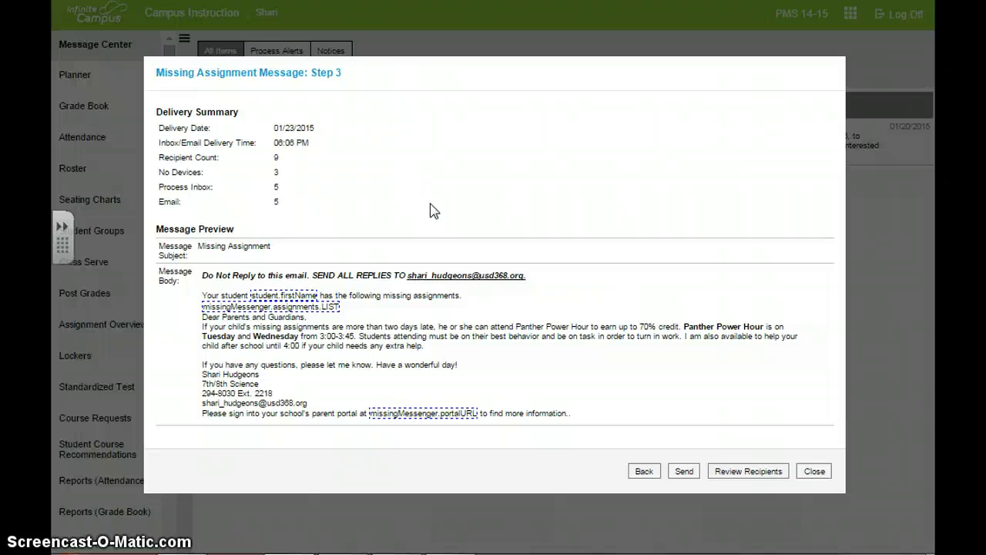
# Close the missing assignment message without sending it and confirm leaving the page
pyautogui.click(423, 191)
pyautogui.click(818, 473)
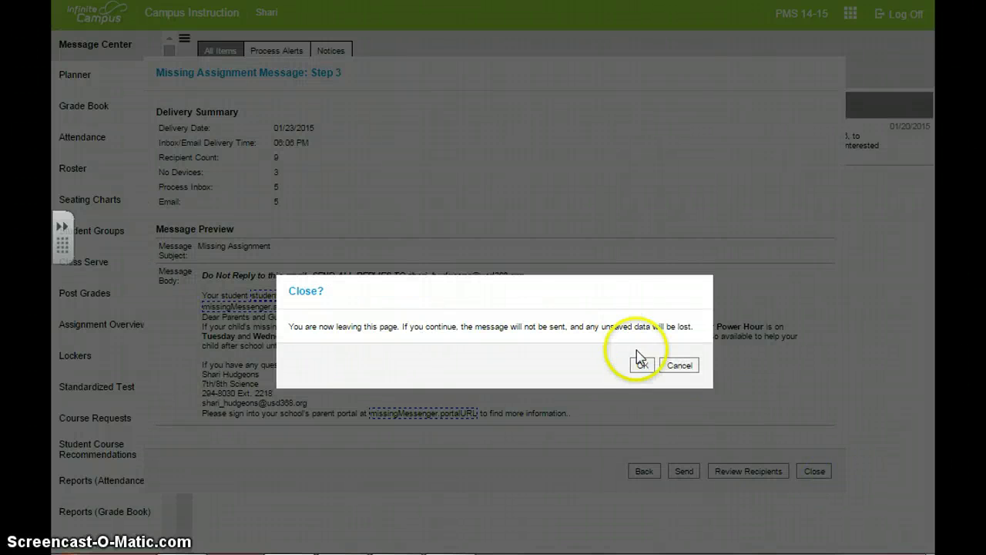
pyautogui.click(644, 364)
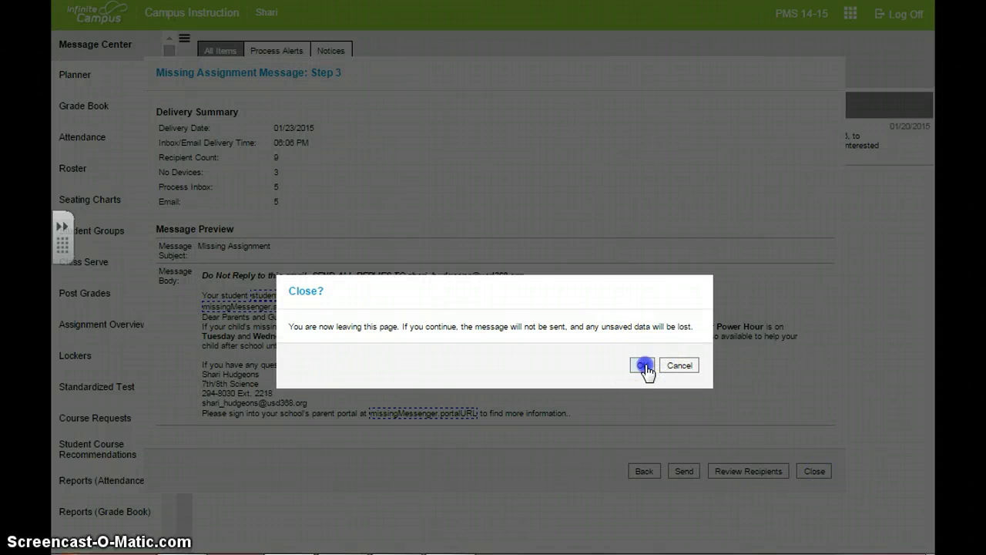